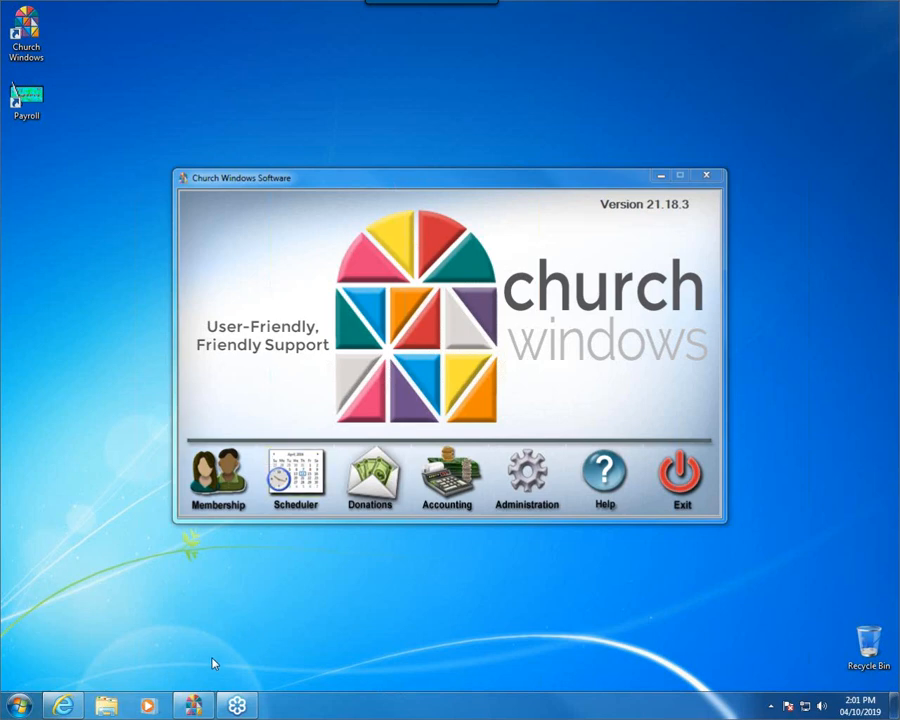
- View the website article "Accounting: How to Handle Credit Card / Creditor Fees (v17 & Newer)" in the browser
click(62, 705)
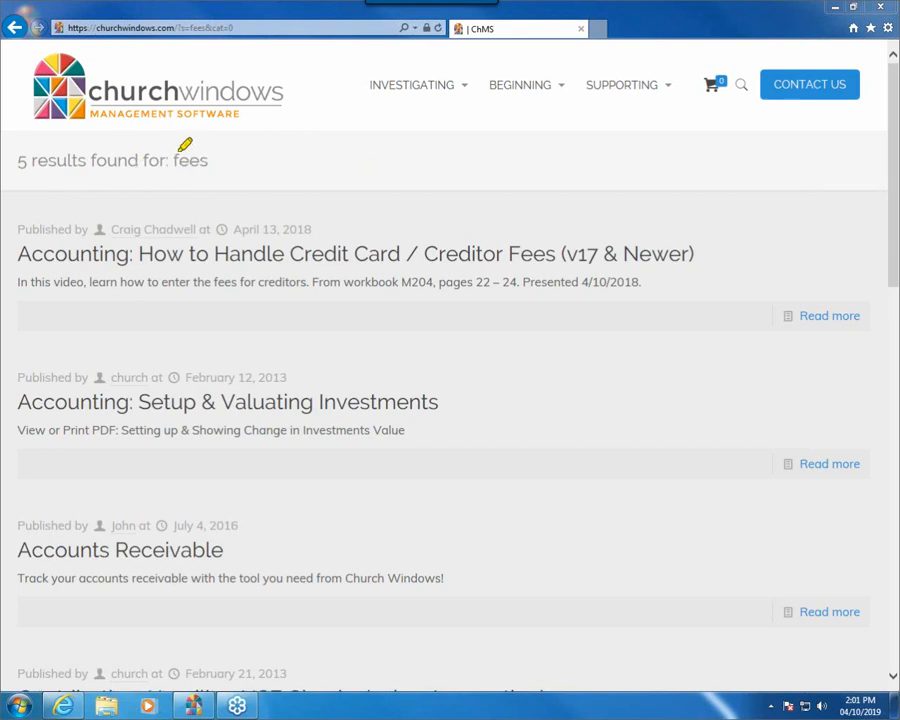
mouse_move(5, 221)
mouse_down()
mouse_move(723, 213)
mouse_move(685, 297)
mouse_move(40, 285)
mouse_up()
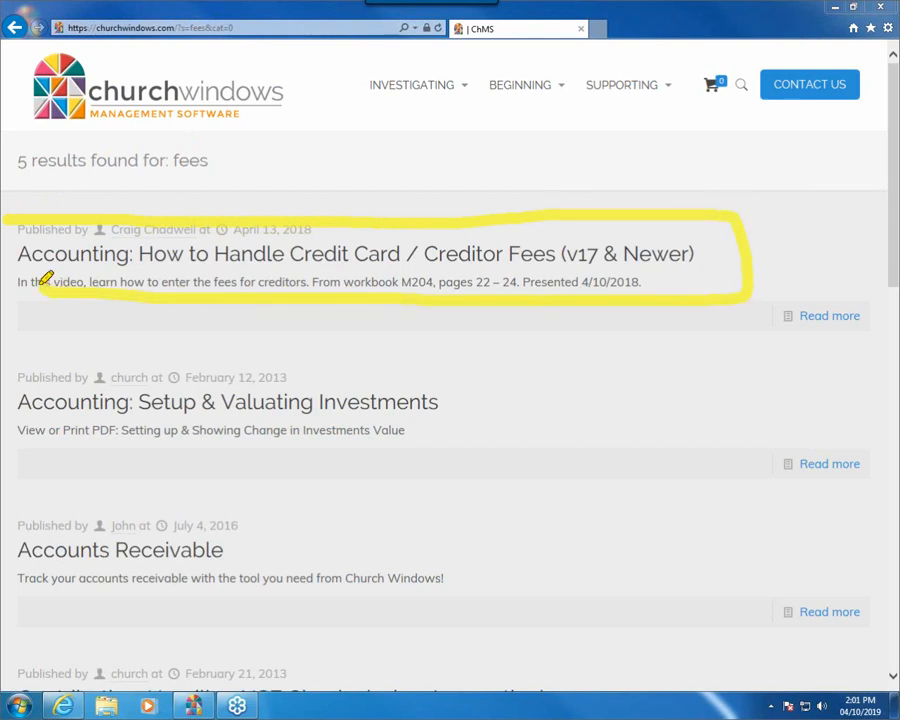
mouse_move(20, 238)
mouse_down()
mouse_move(32, 248)
mouse_move(295, 267)
mouse_up()
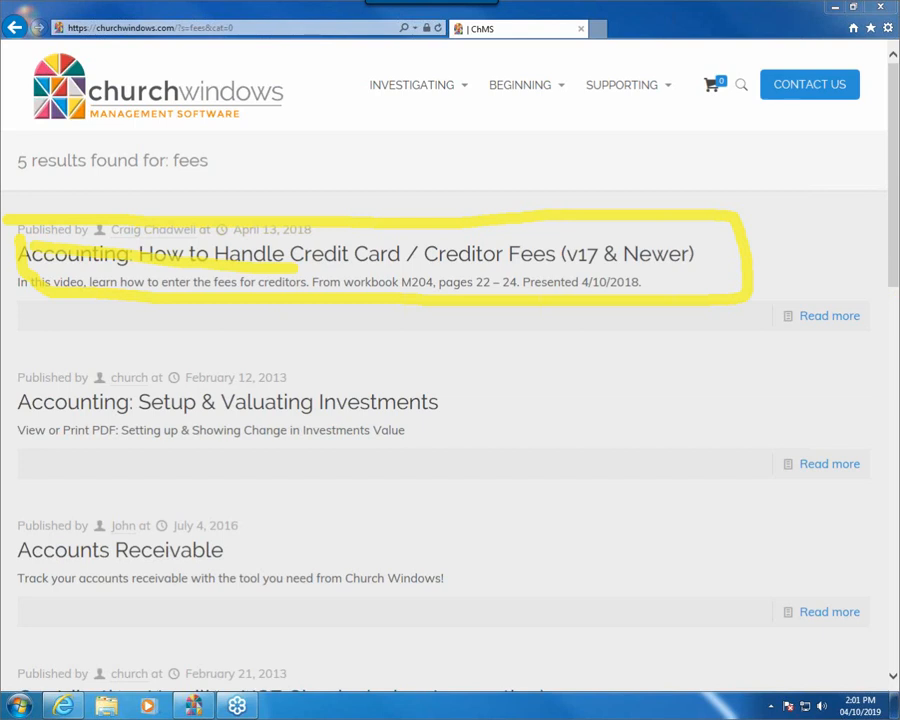
key(Escape)
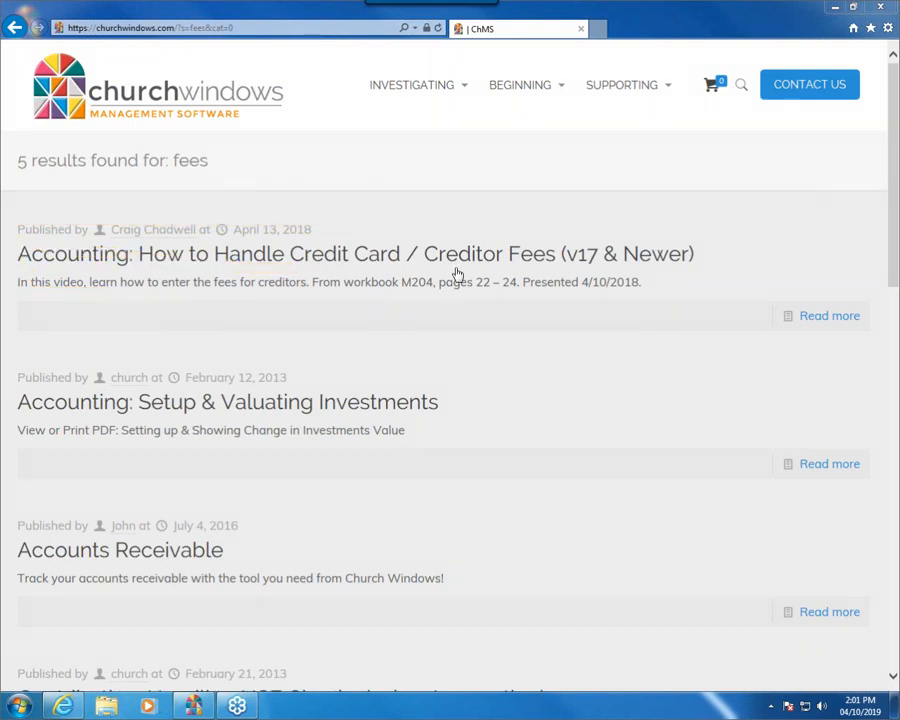
click(450, 262)
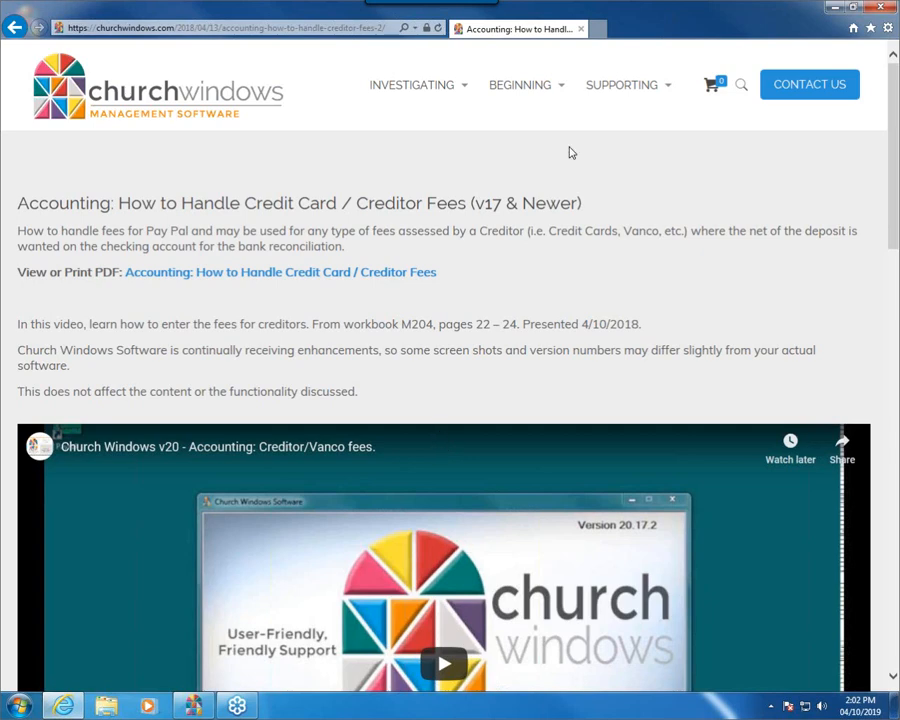
click(835, 12)
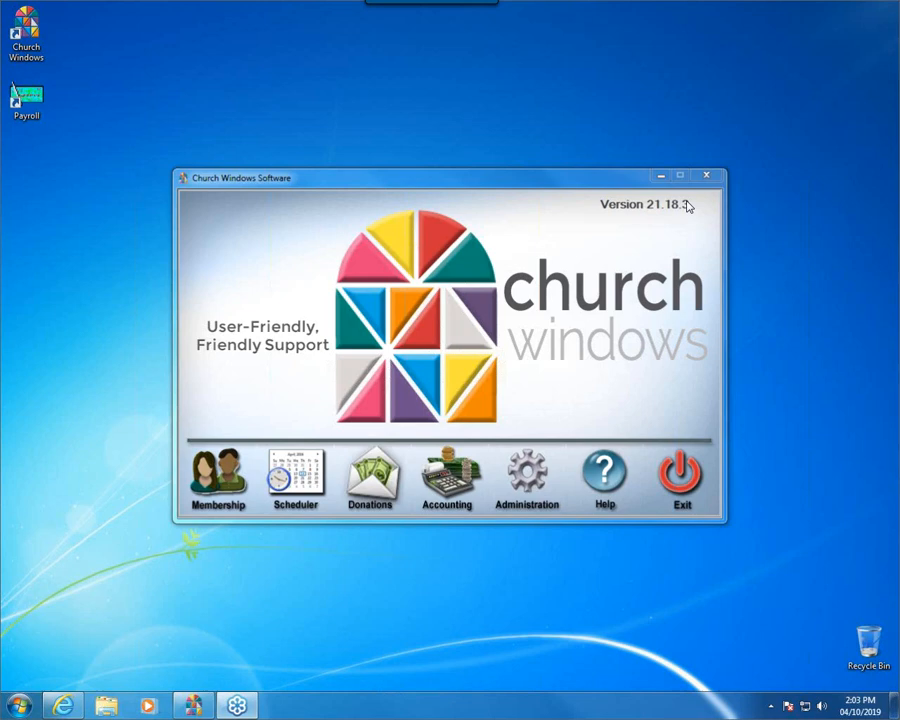
- In Donations, open the unposted 04/08/2019 batch for editing and view the available donation import sources
click(380, 502)
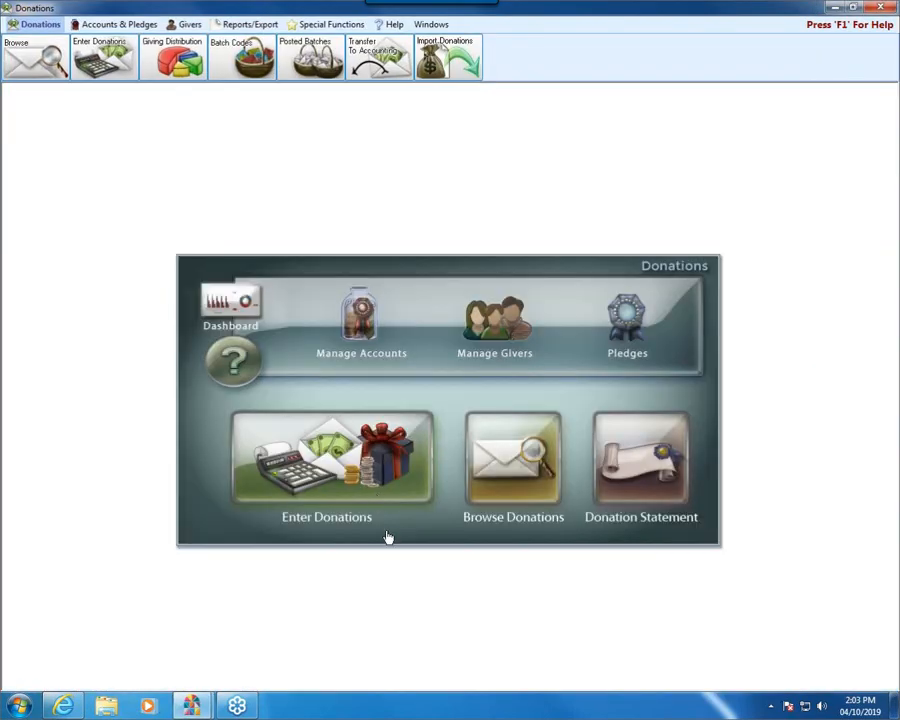
click(370, 463)
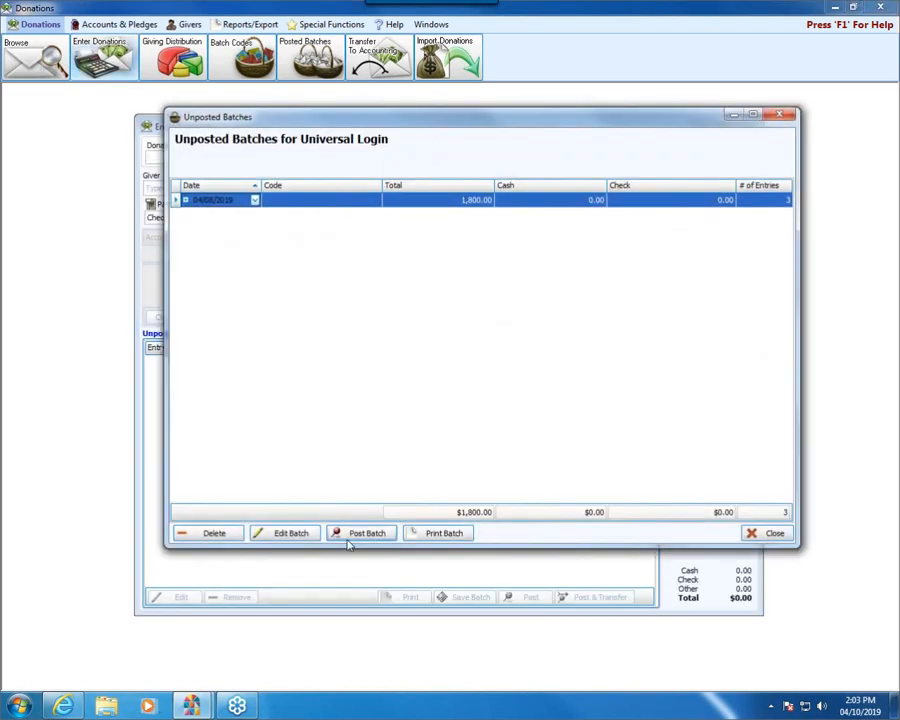
click(309, 534)
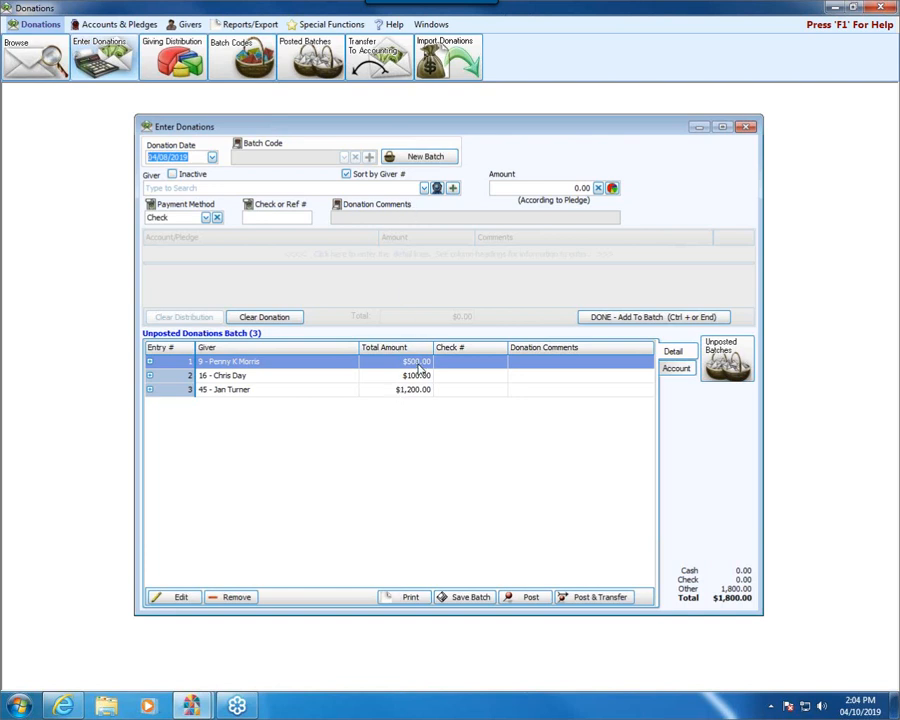
click(448, 58)
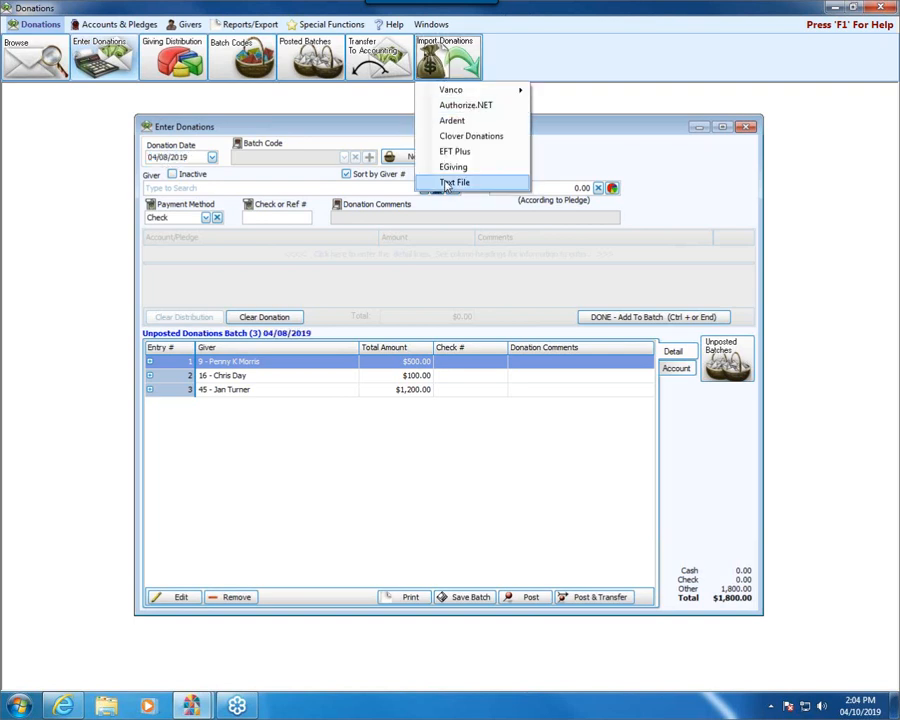
click(571, 133)
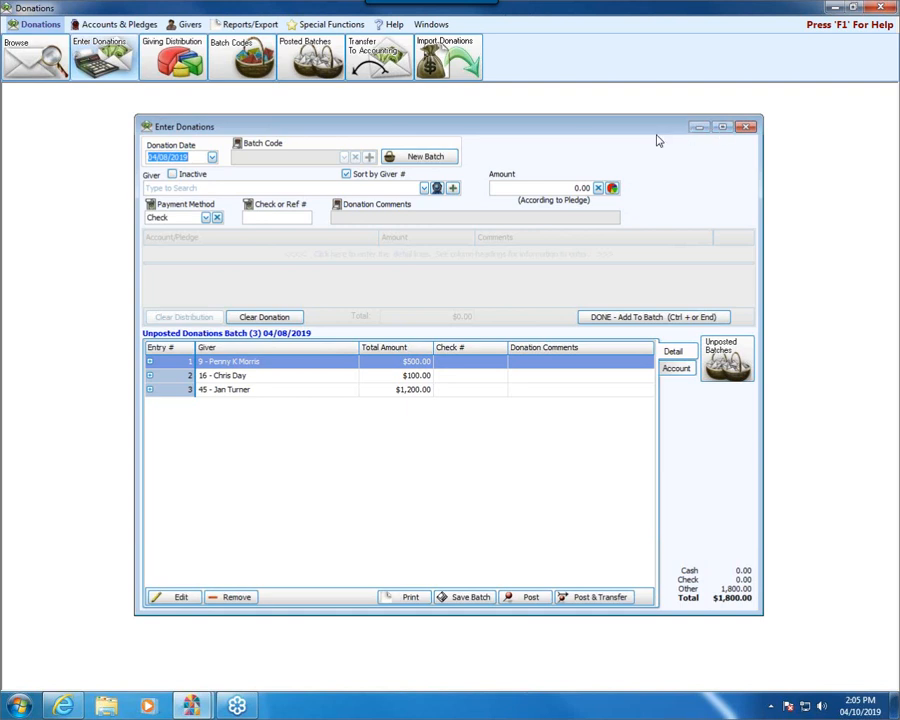
- Post the 04/08/2019 donation batch and continue to its transfer to accounting, accepting the non-Sunday date and skipping the printout
click(582, 597)
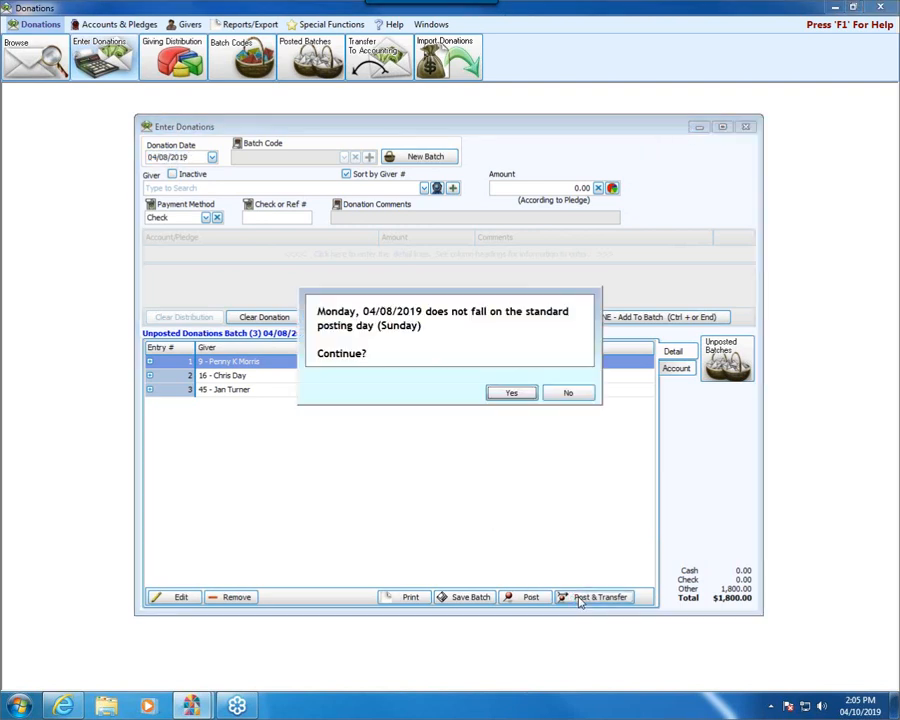
click(511, 393)
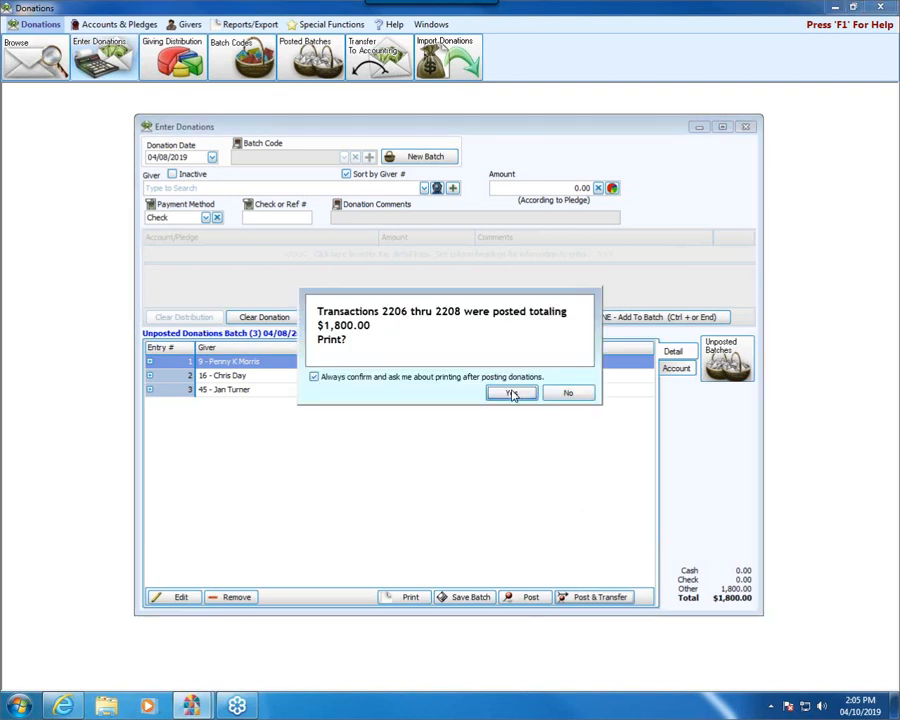
click(566, 395)
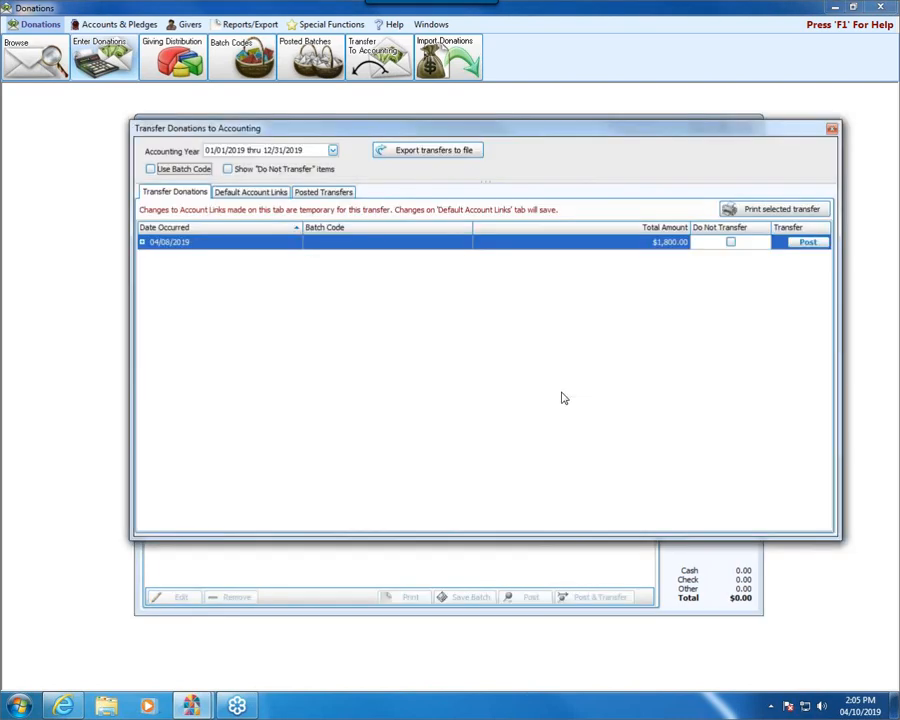
- Examine the 04/08/2019 transfer's debited and credited accounts and the default account links
click(142, 243)
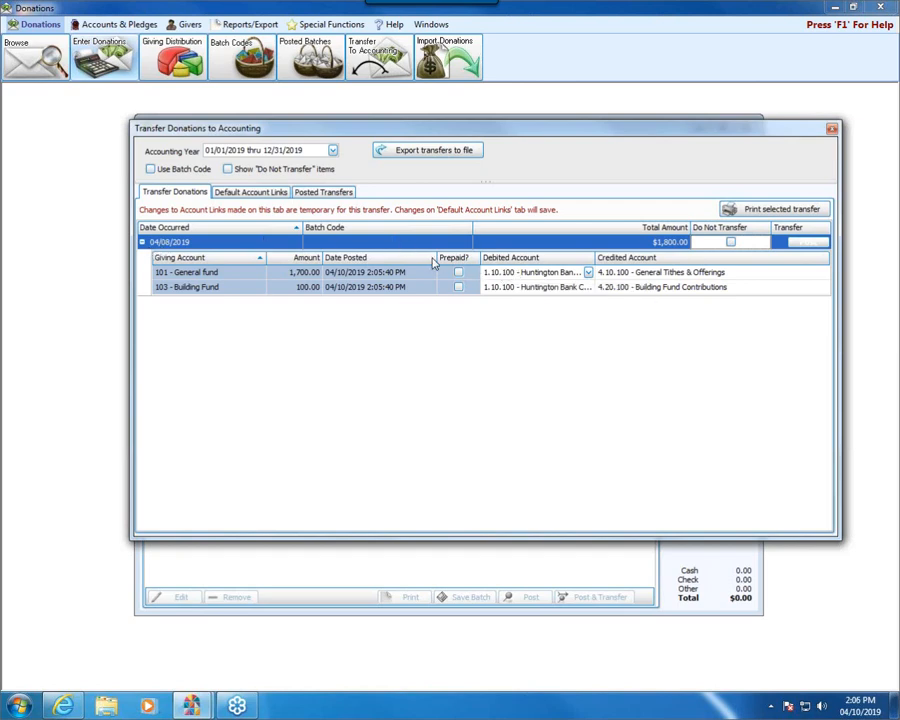
click(262, 195)
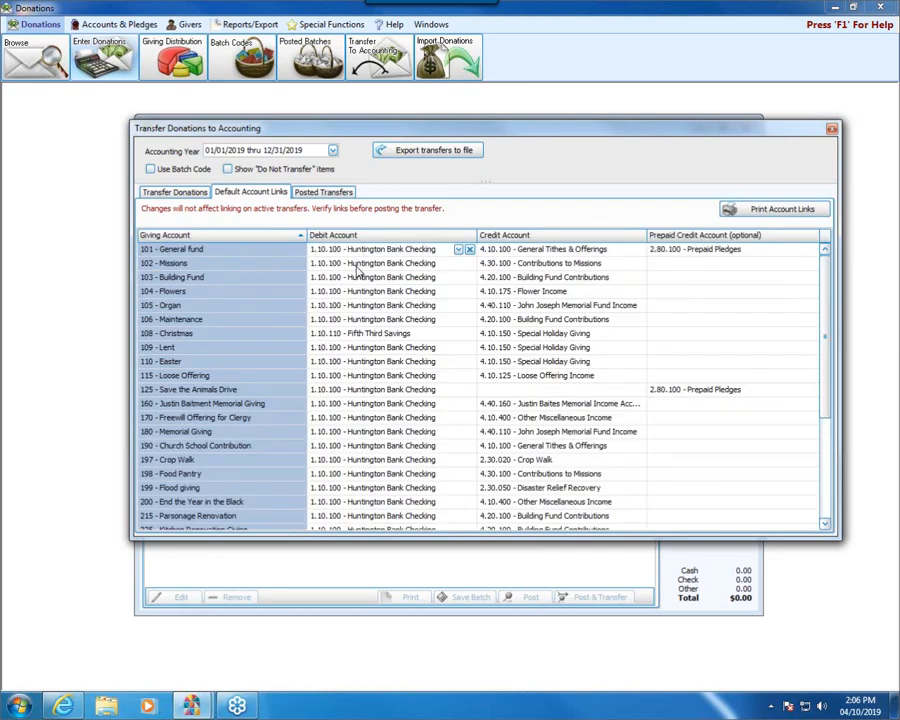
click(186, 195)
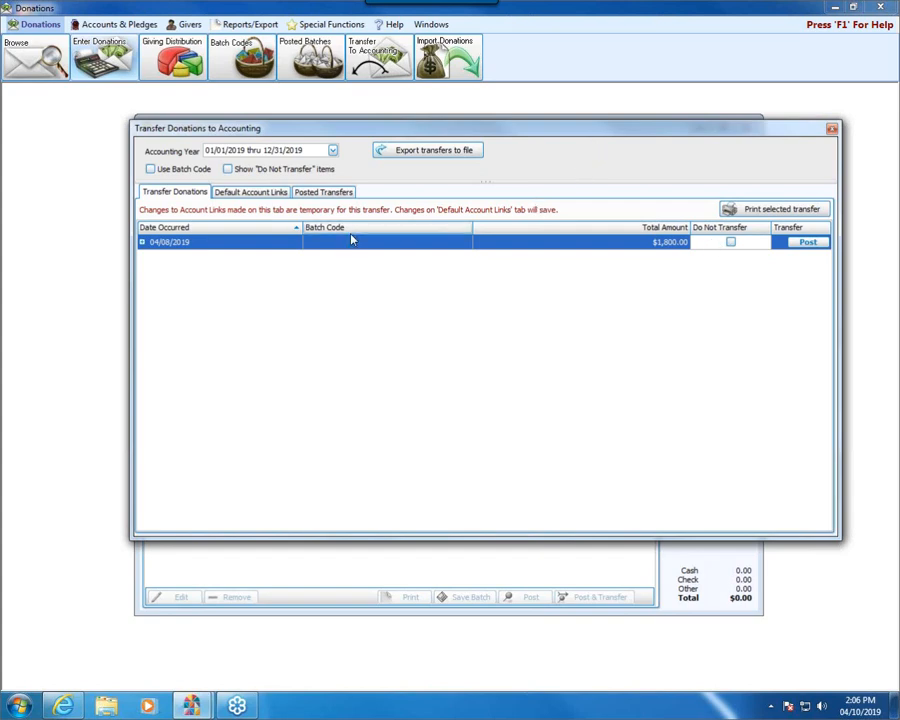
click(143, 242)
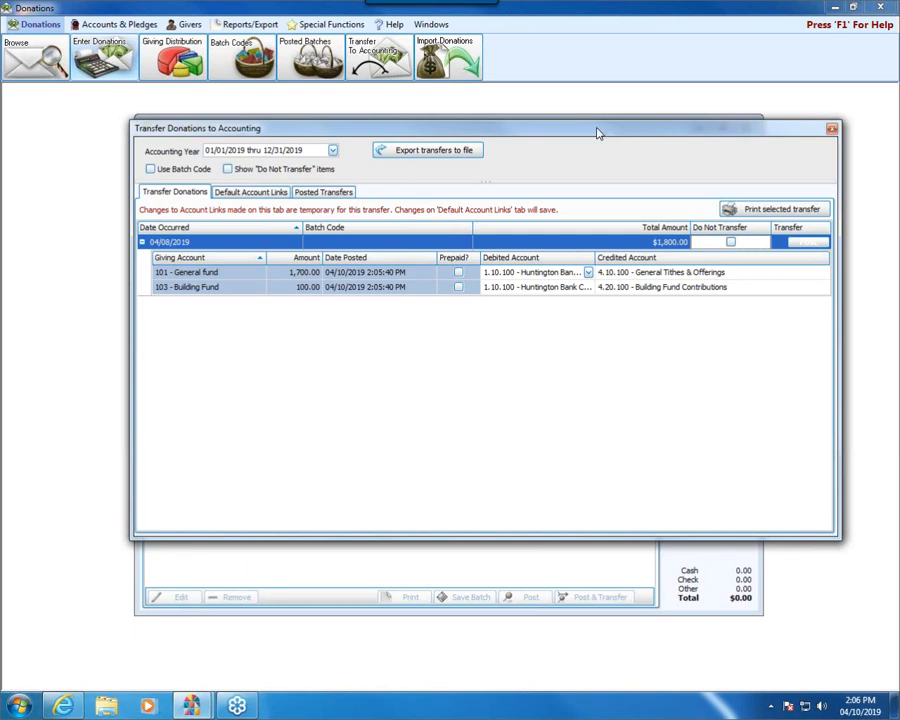
- Leave the donation transfer unposted, close Donations and open the Accounting module
click(830, 129)
click(746, 128)
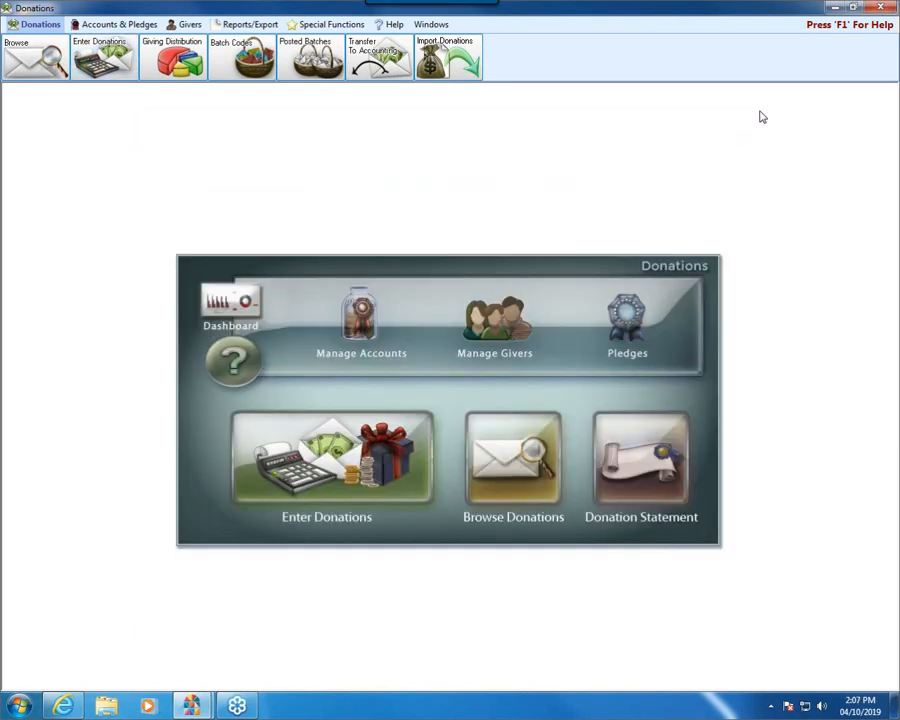
click(853, 7)
click(879, 9)
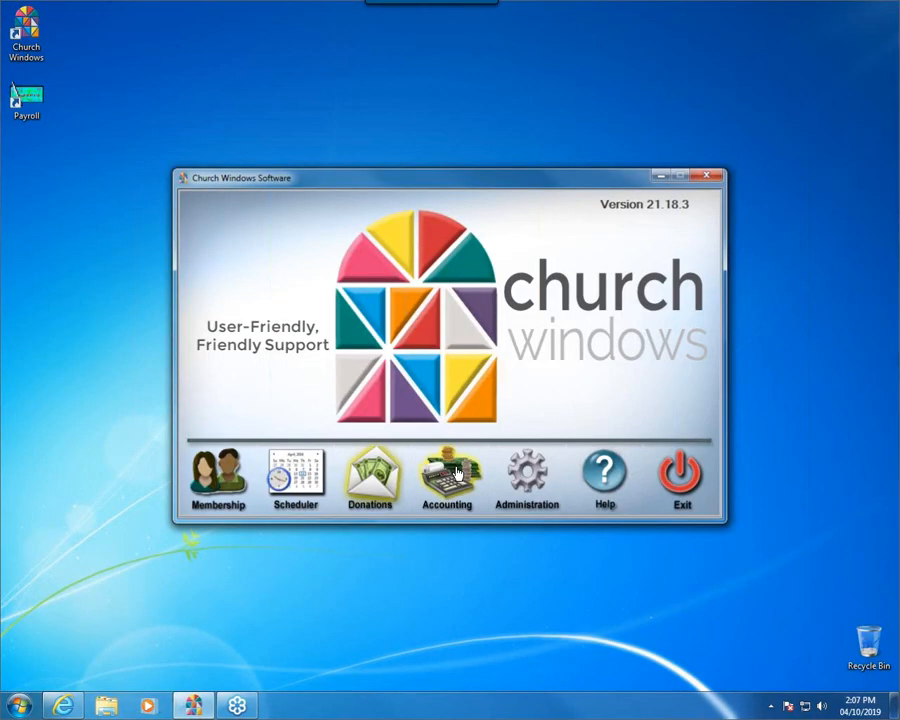
click(455, 470)
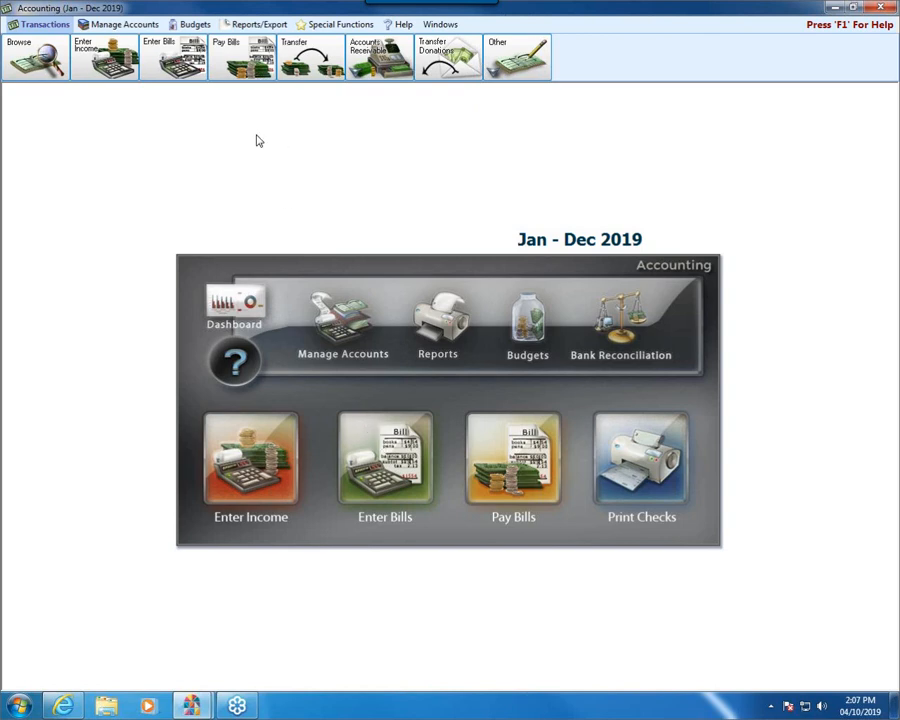
- In the chart of accounts setup, name a new asset account E-giving Clearing Account
click(117, 26)
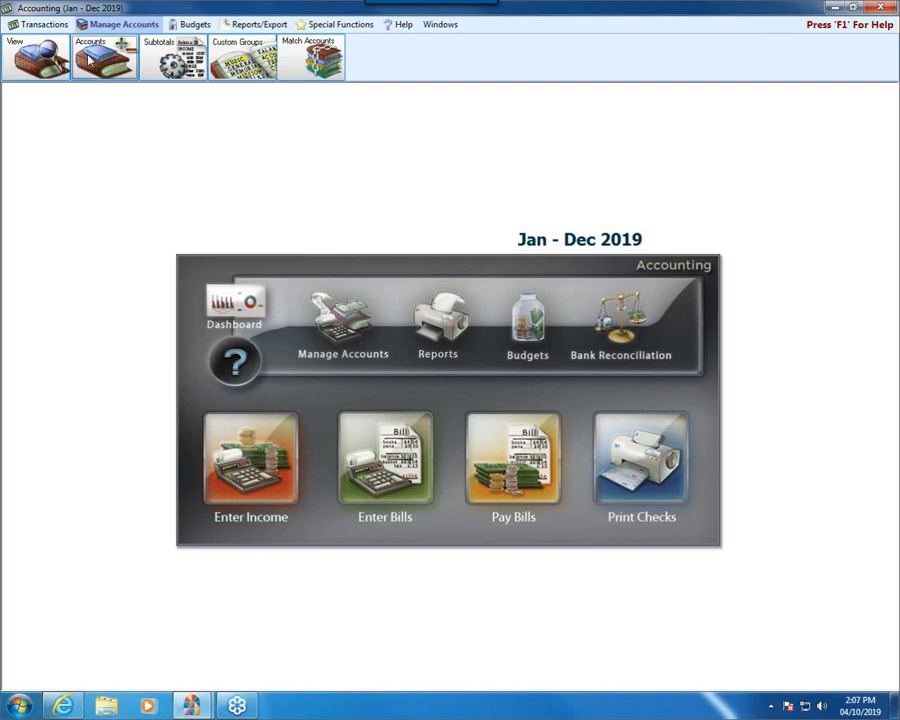
click(89, 57)
click(20, 55)
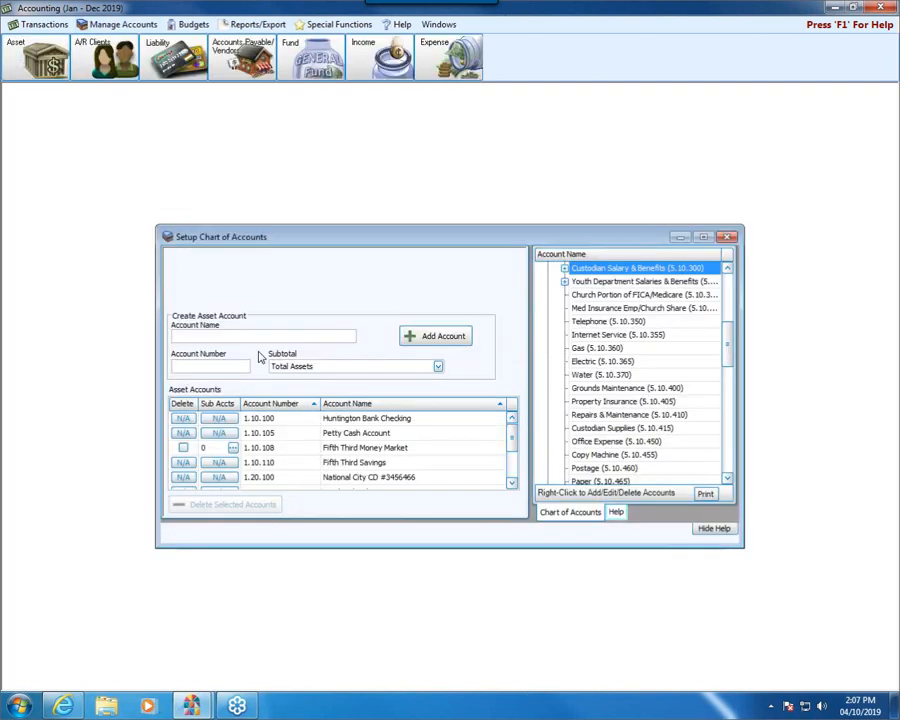
click(258, 340)
text(Credit Ca)
key(BackSpace)
key(BackSpace)
key(BackSpace)
key(BackSpace)
key(BackSpace)
key(BackSpace)
key(BackSpace)
key(BackSpace)
key(BackSpace)
text(E-gining Clearing Accounting)
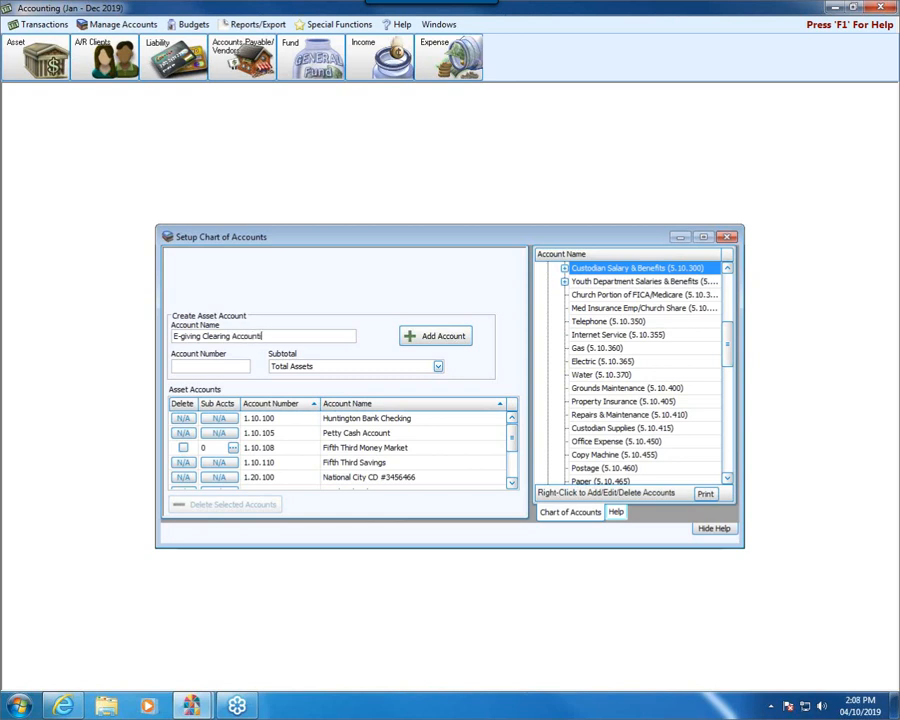
key(BackSpace)
key(BackSpace)
key(BackSpace)
- Number the clearing account 1.10.115, assign the subtotal Total Current Assets & Investments and add it to the asset accounts
key(Tab)
text(10.115)
click(438, 366)
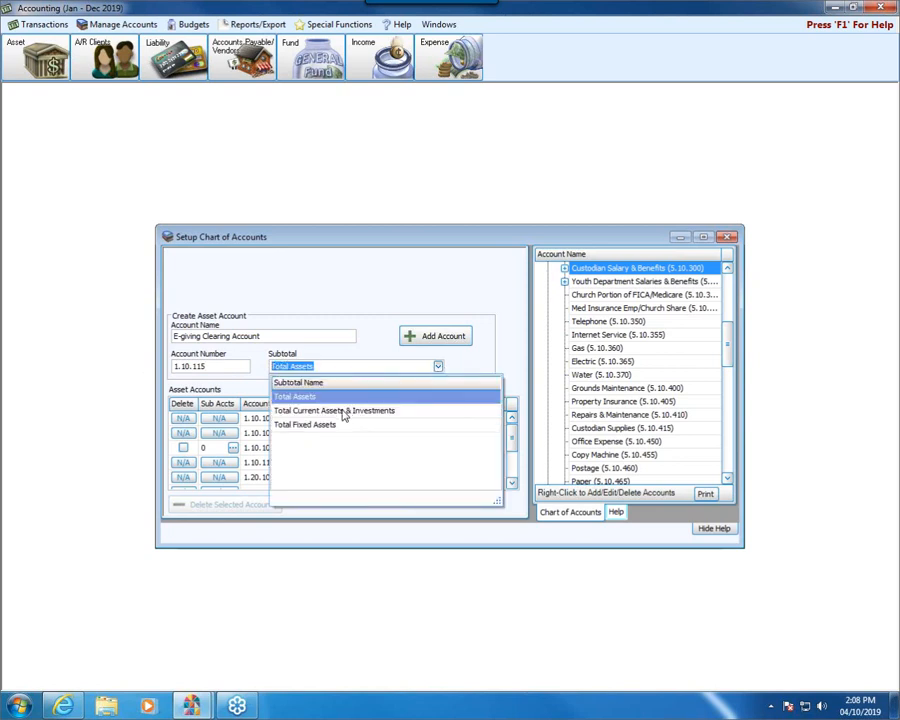
click(340, 411)
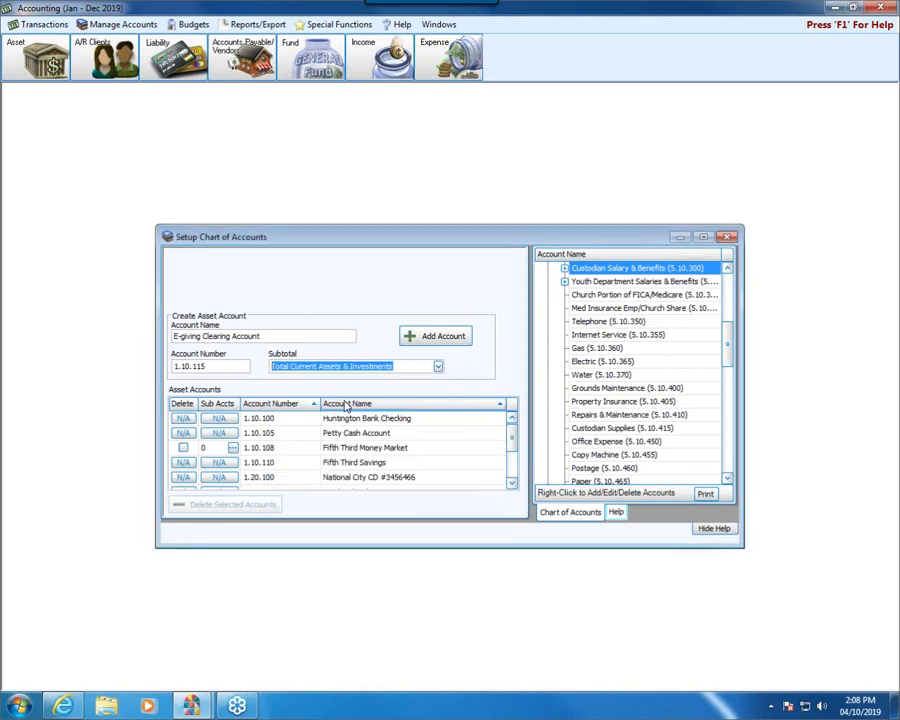
click(411, 336)
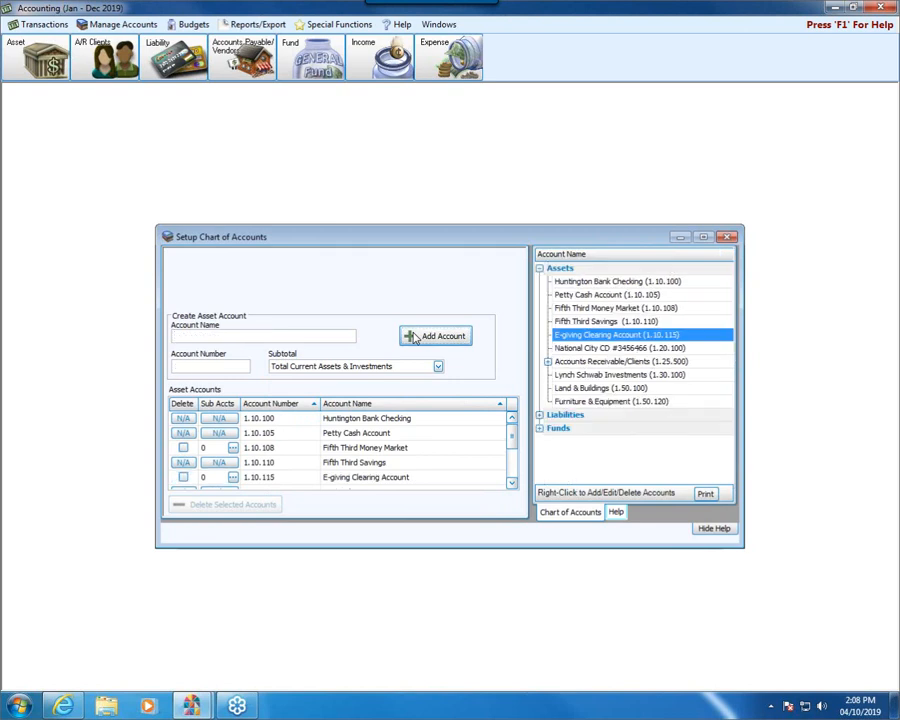
click(247, 477)
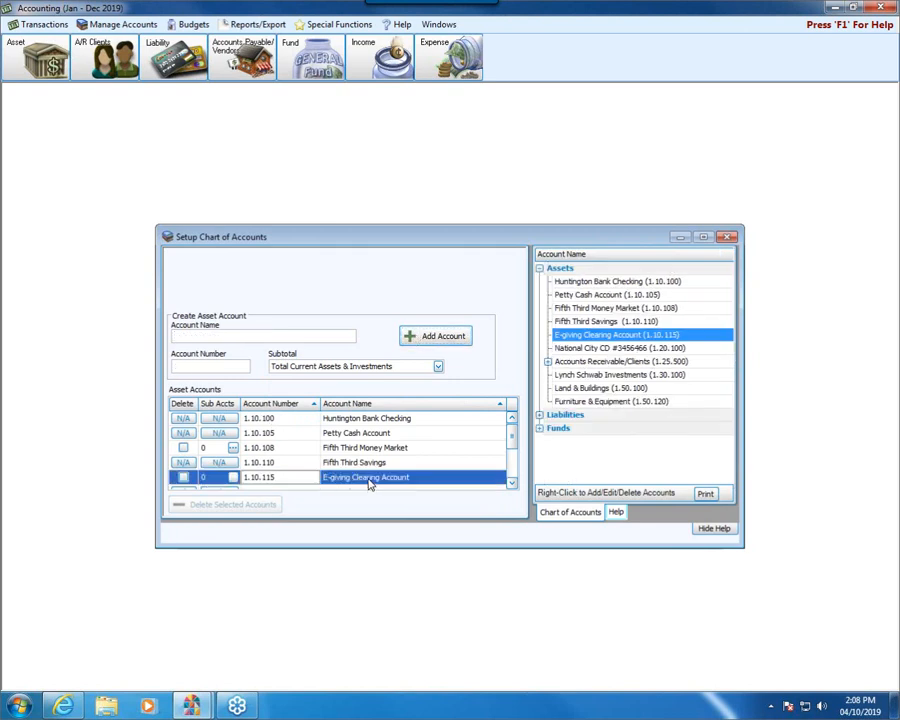
- For the General Operating Fund, name a new expense account E-giving Fees Expense
click(440, 62)
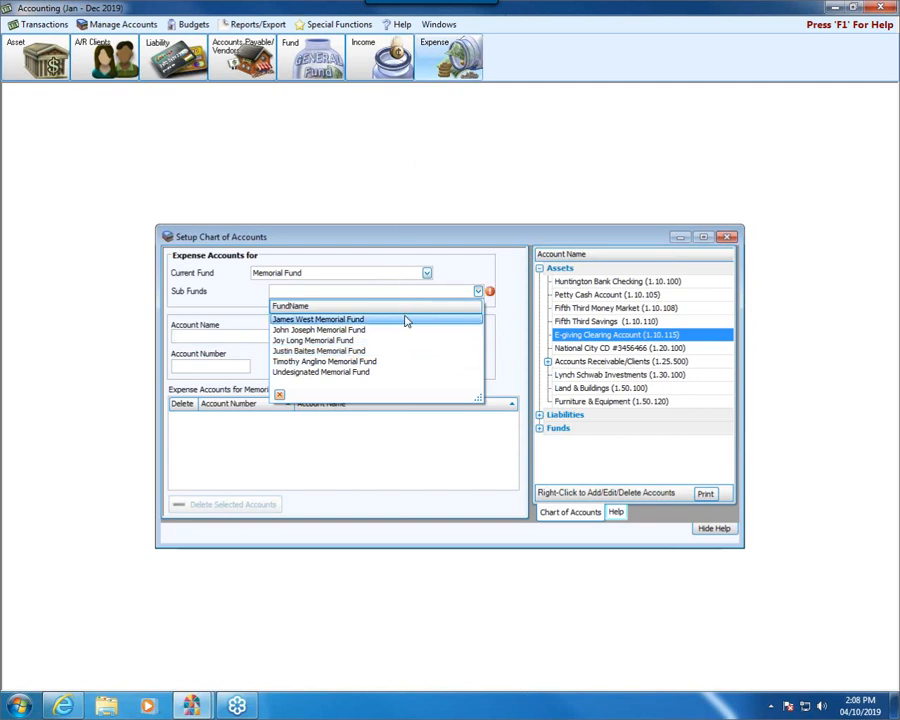
click(408, 261)
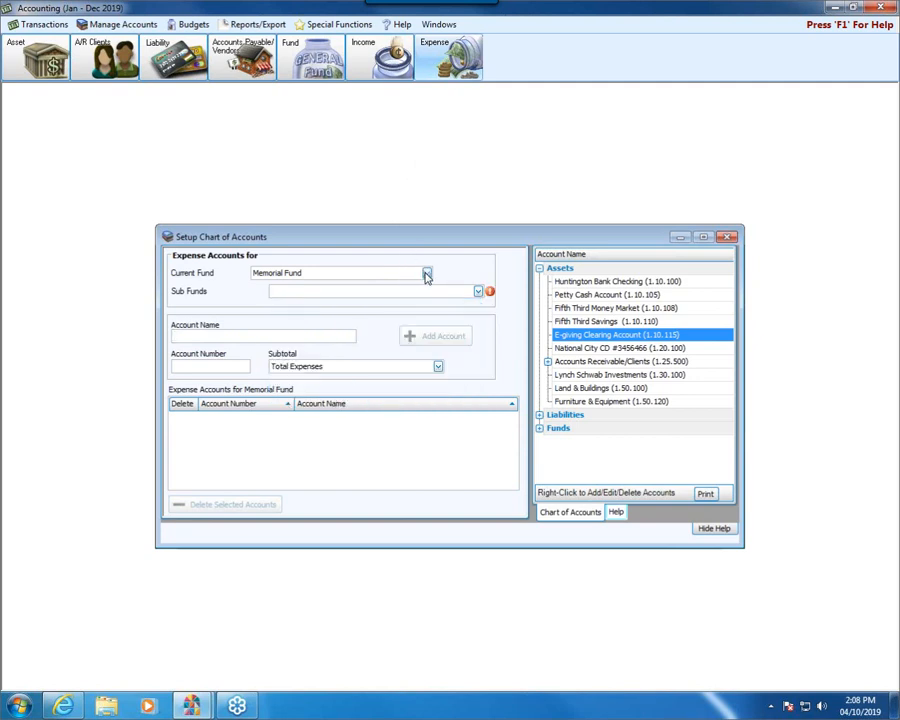
click(425, 273)
click(338, 342)
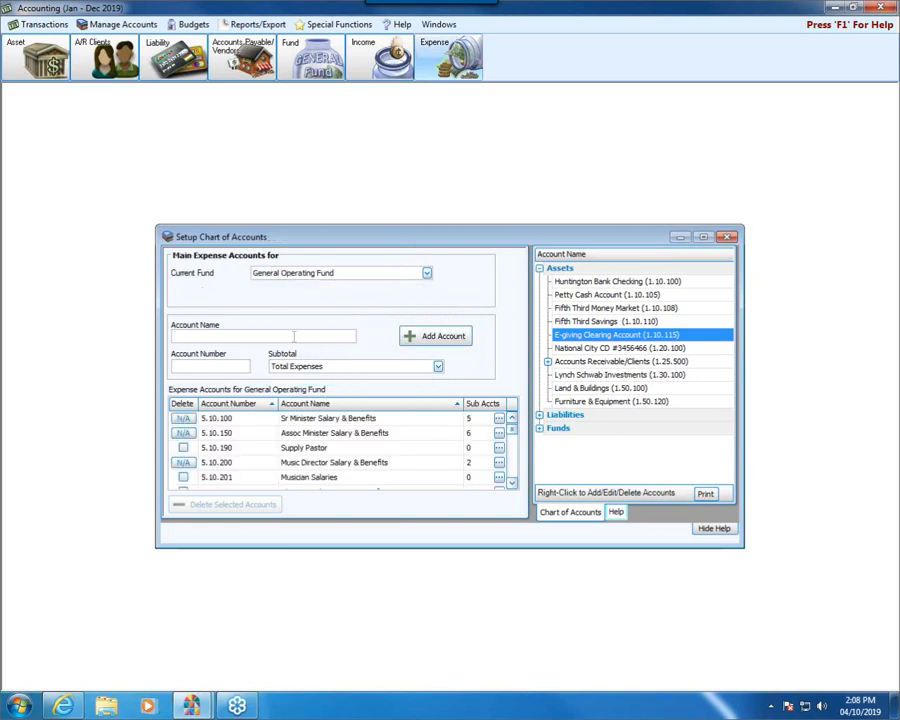
text(E-giving Fees Expense)
key(Tab)
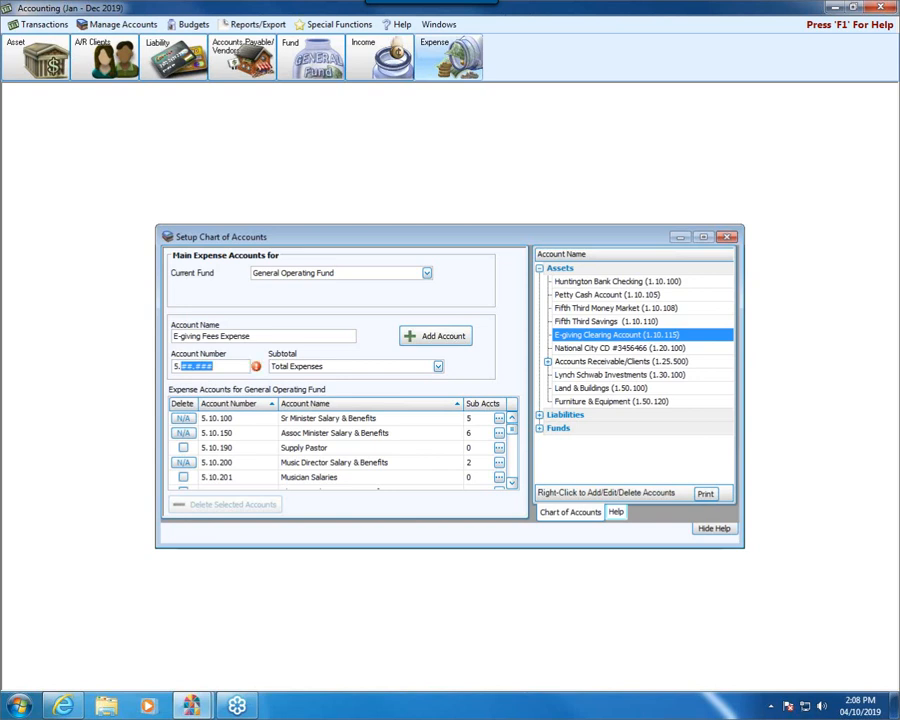
- Number the fees account 5.10.485, assign the subtotal Total Administration and add it to the expense accounts
text(10.485)
click(440, 369)
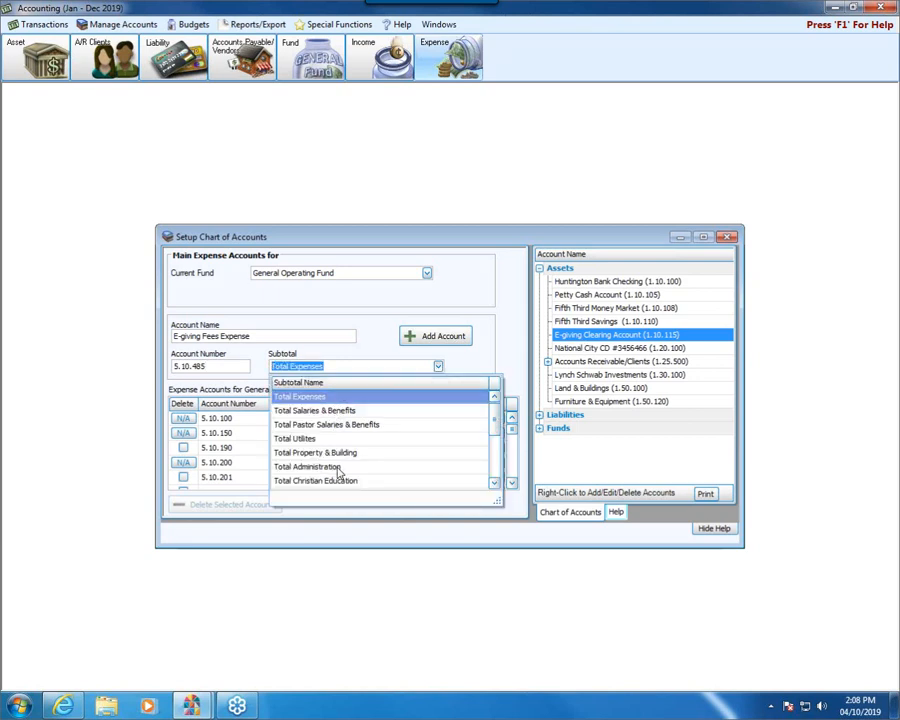
click(339, 467)
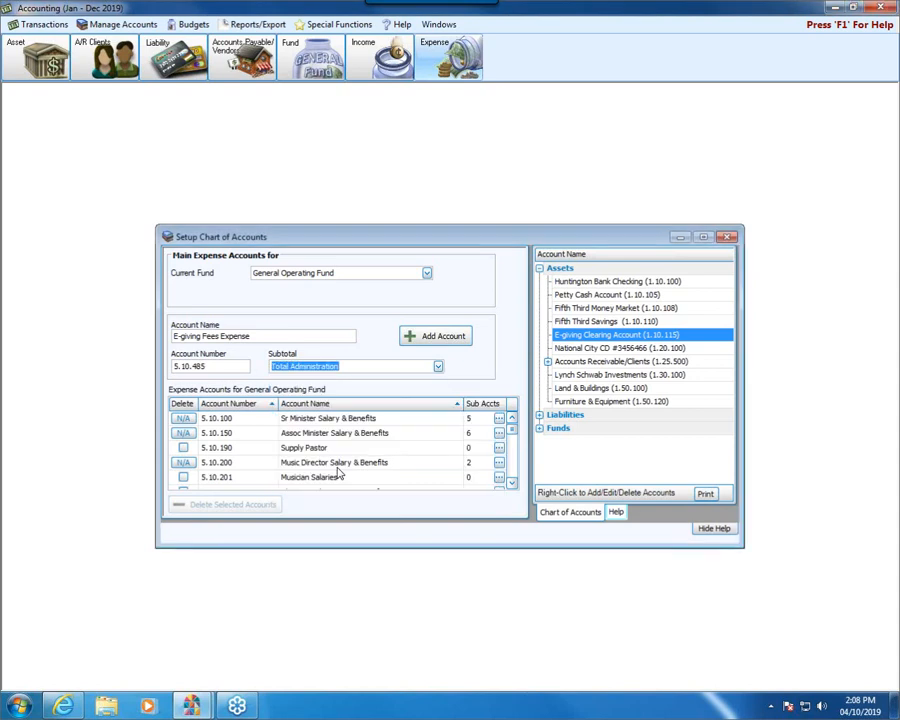
click(432, 337)
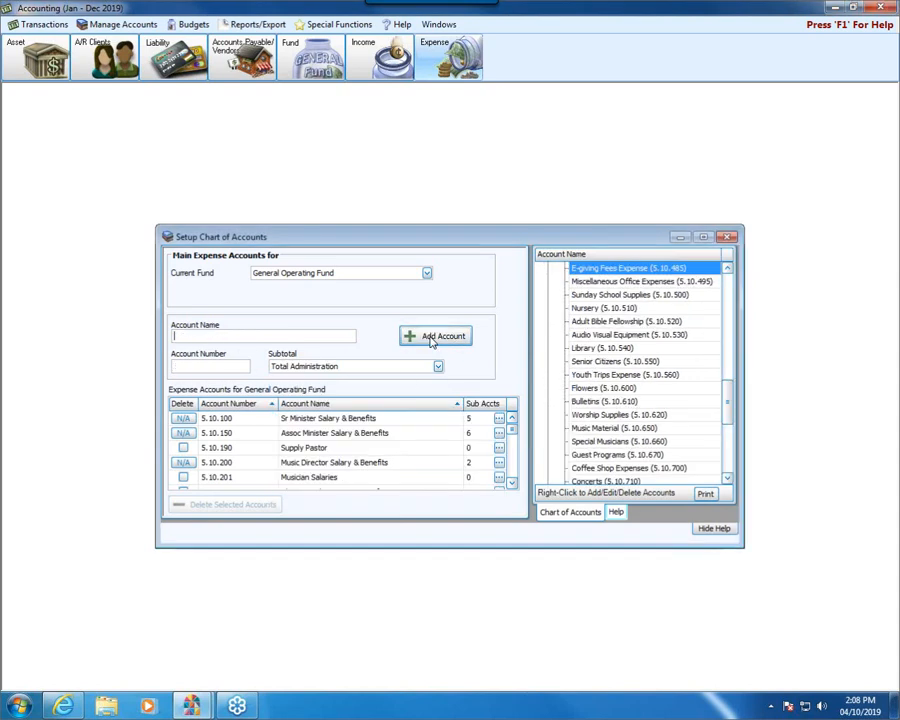
- Close the chart of accounts setup, open the donation transfers and expand the 04/08/2019 donation entry
click(726, 238)
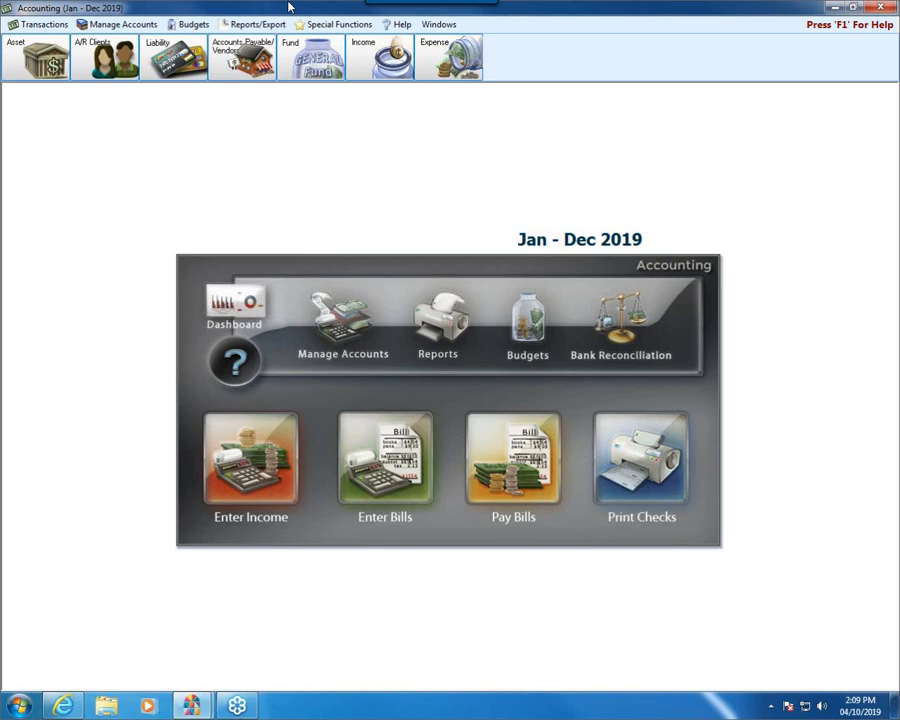
click(52, 28)
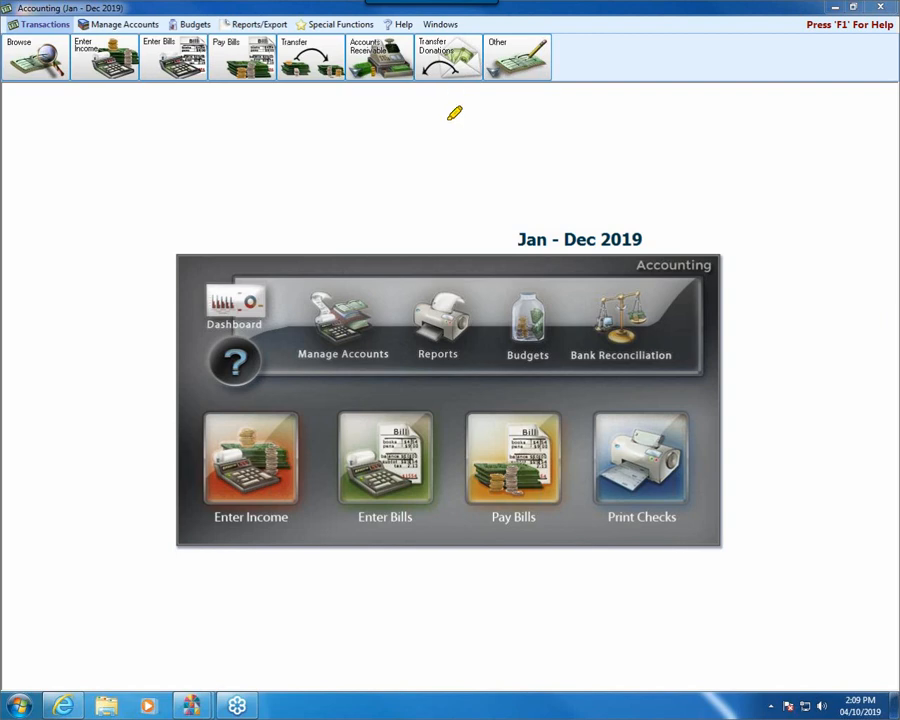
mouse_move(447, 196)
mouse_down()
mouse_move(447, 92)
mouse_move(428, 120)
mouse_up()
click(437, 55)
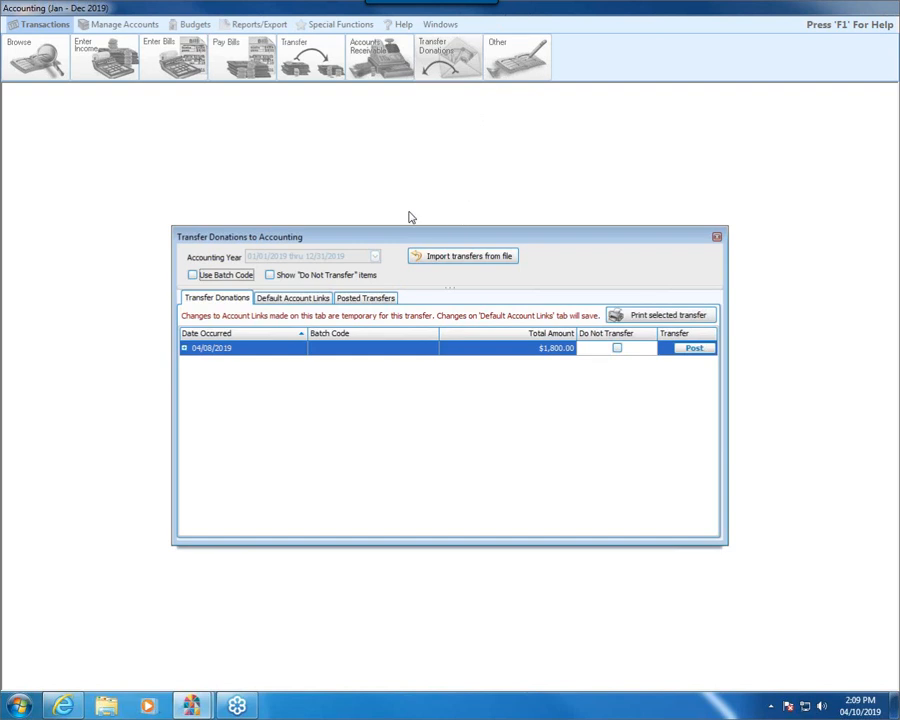
click(185, 349)
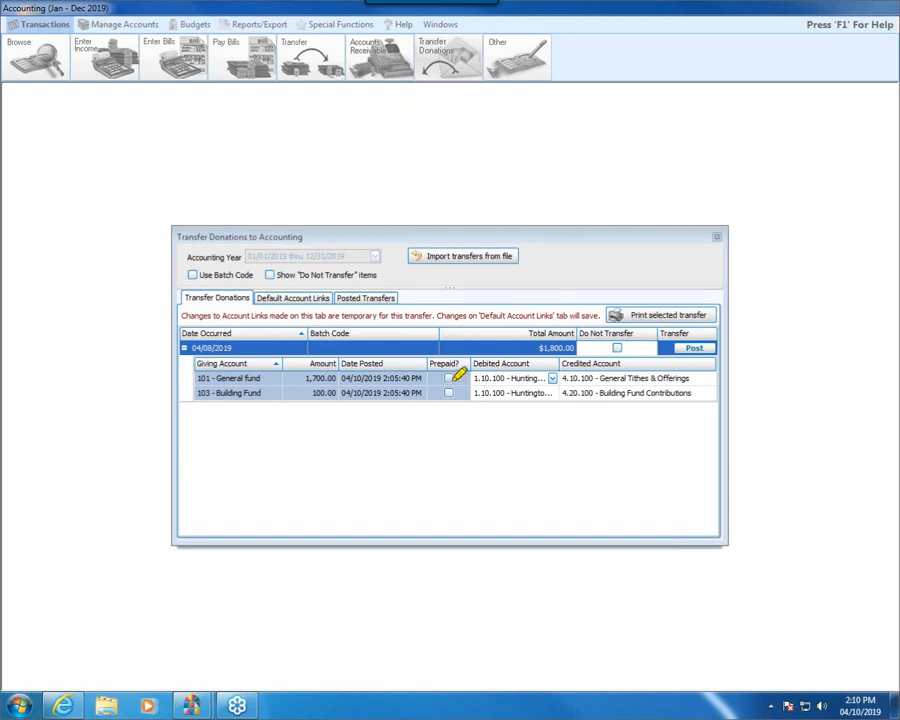
drag(477, 379, 535, 378)
drag(478, 393, 539, 393)
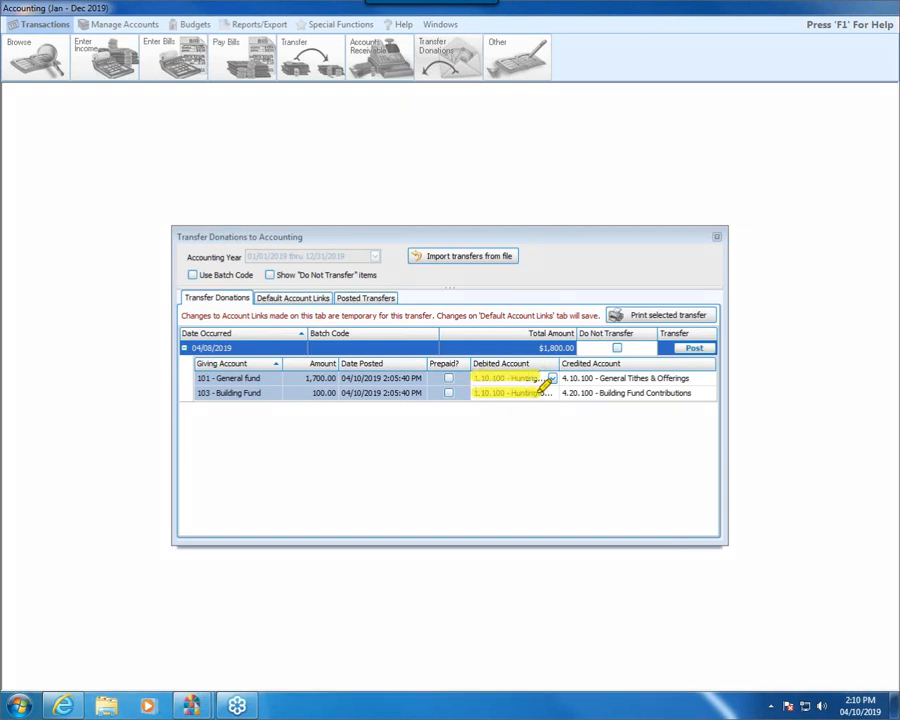
mouse_move(474, 380)
mouse_down()
mouse_move(554, 378)
mouse_move(603, 389)
mouse_up()
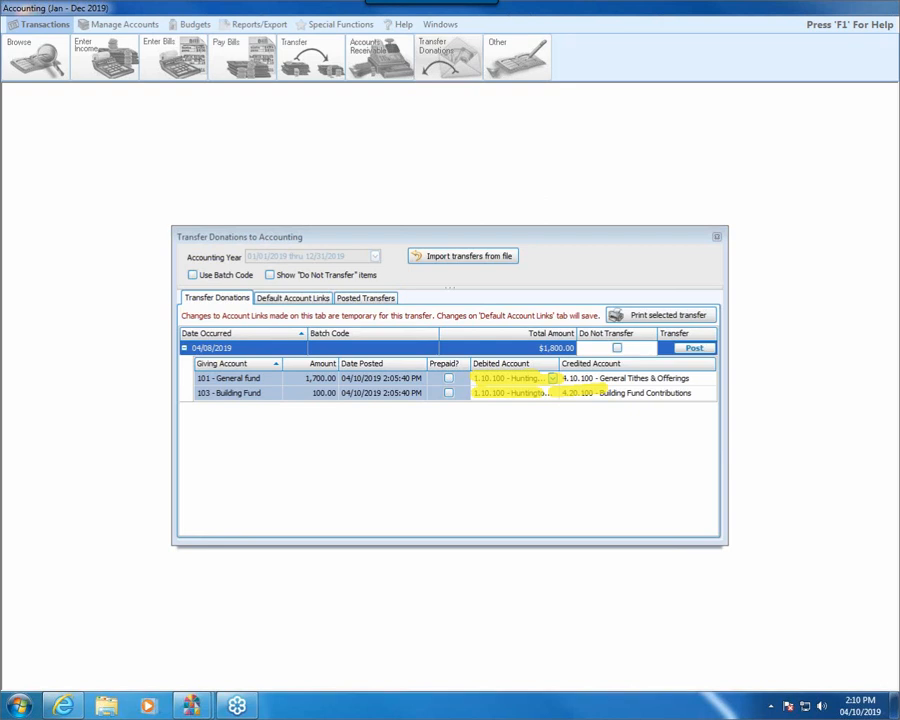
- Set the debited account of both the General fund and Building Fund donations to 1.10.115 E-giving Clearing Account
click(552, 378)
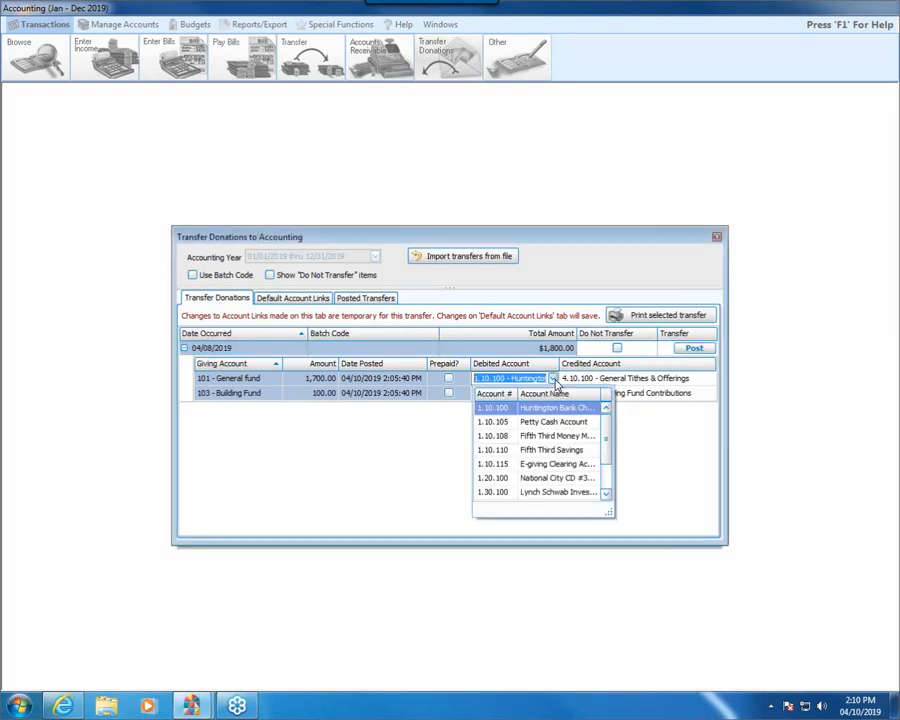
click(557, 470)
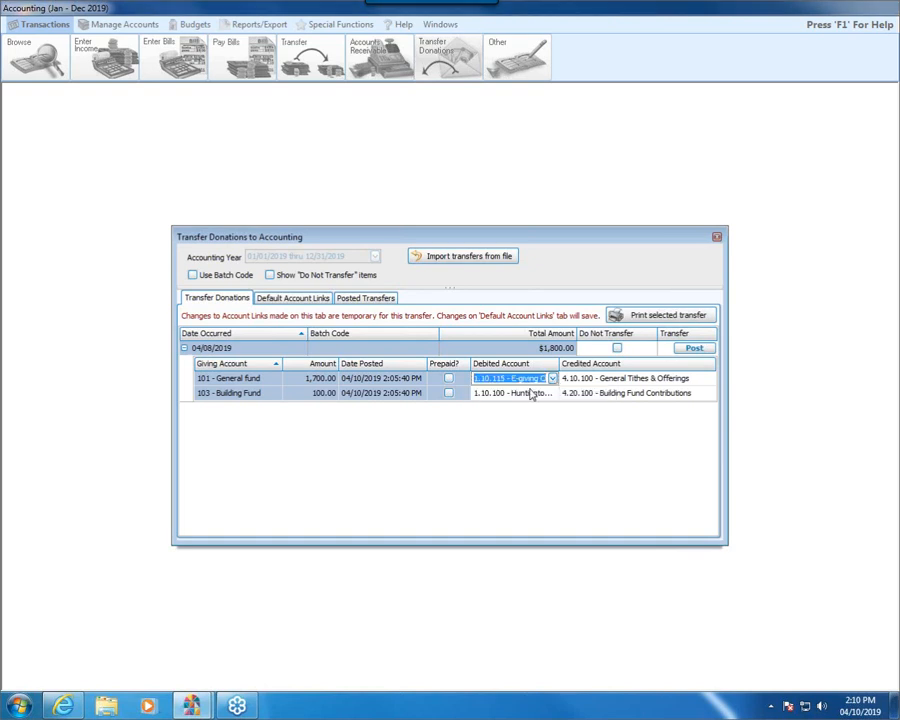
click(530, 396)
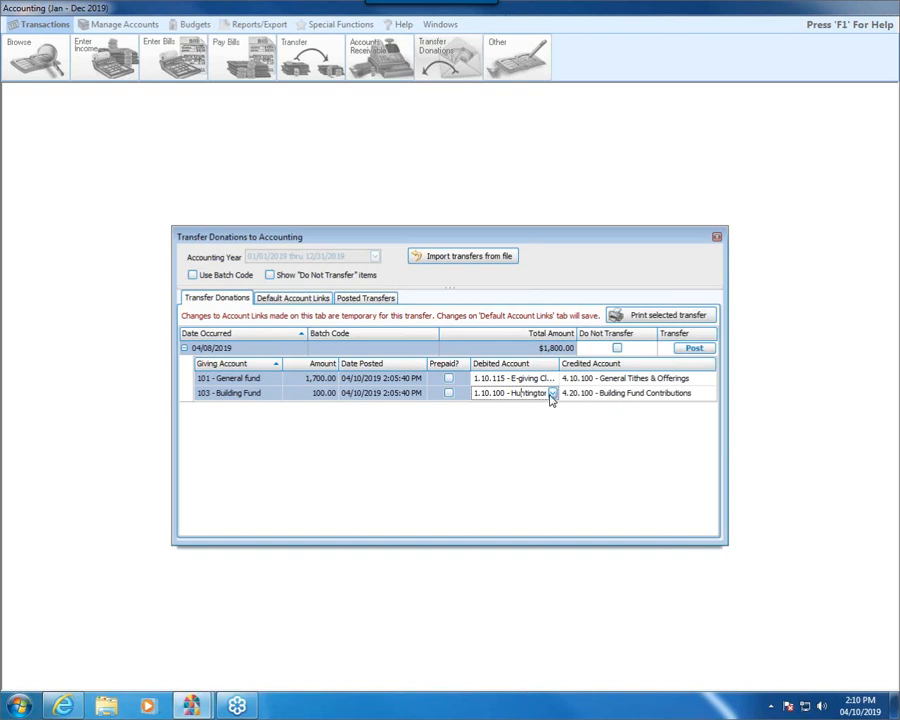
click(551, 393)
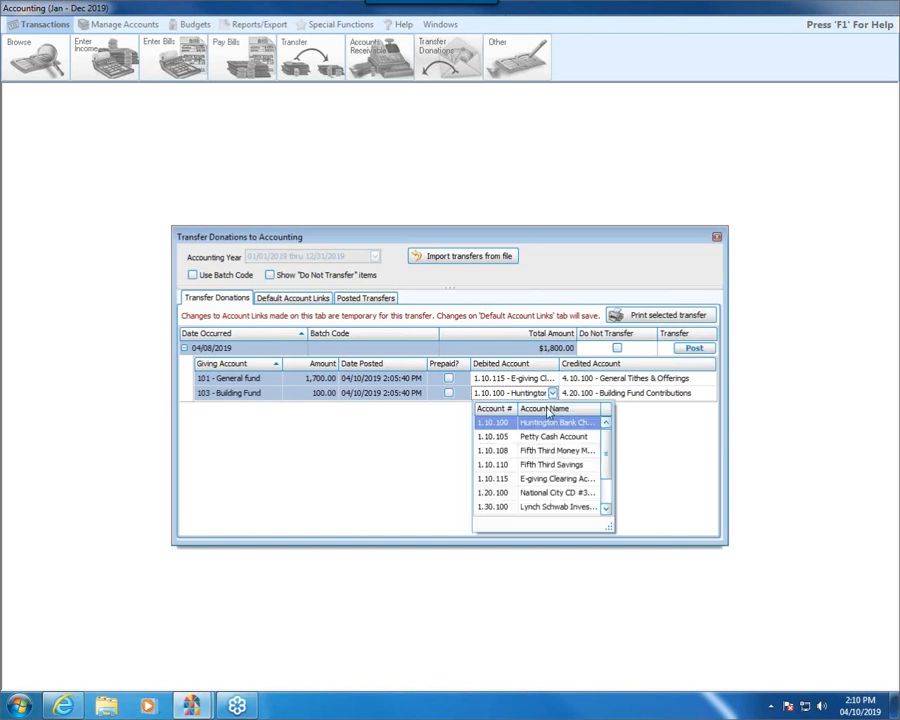
click(545, 480)
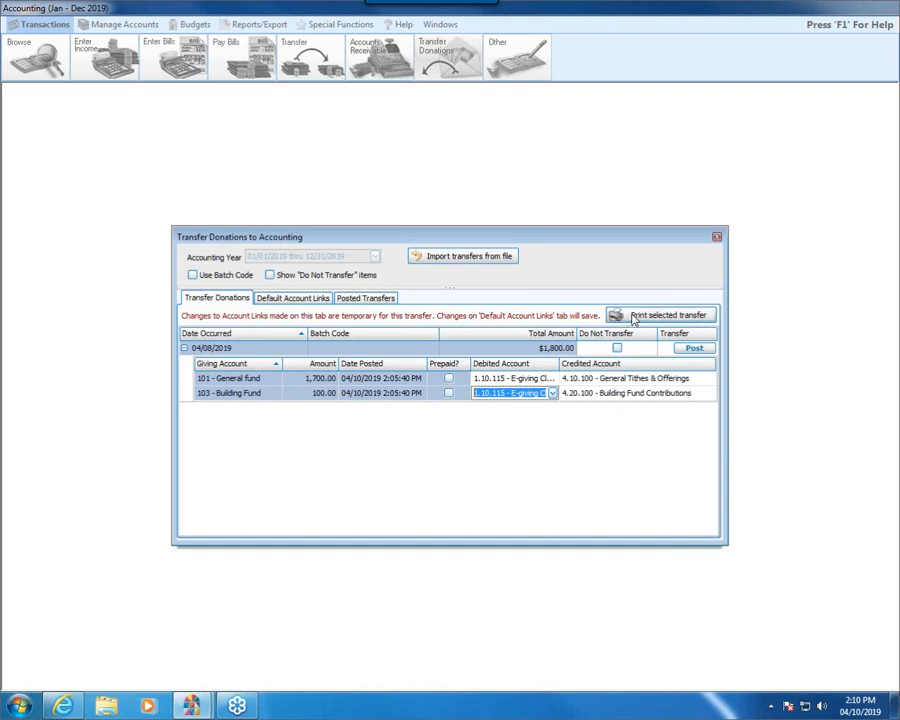
- Post the 04/08/2019 donation transfer to Accounting and check it in the list of posted transfers
click(697, 348)
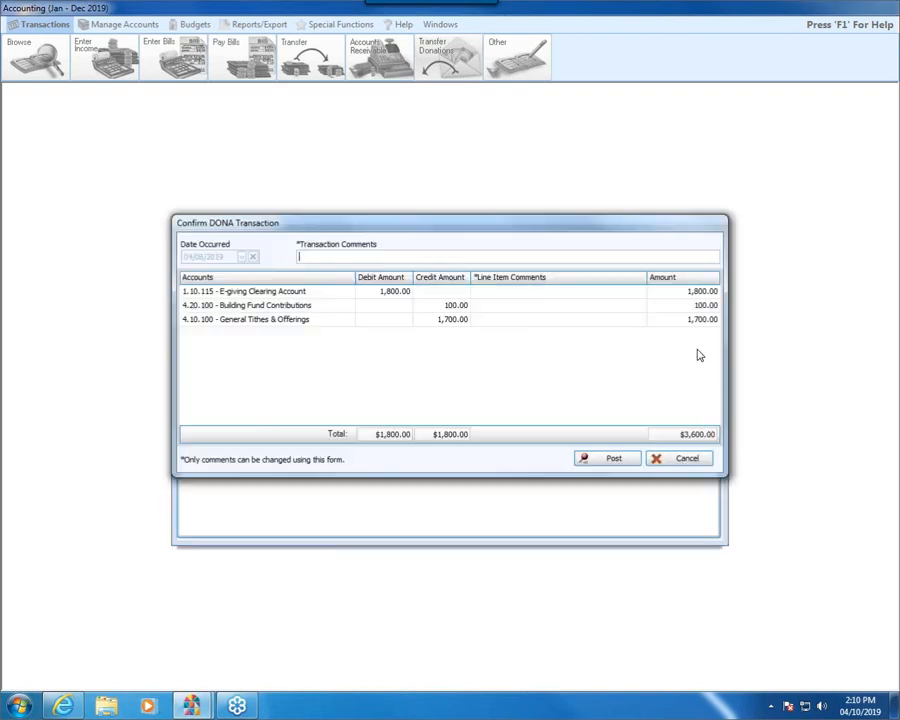
click(595, 460)
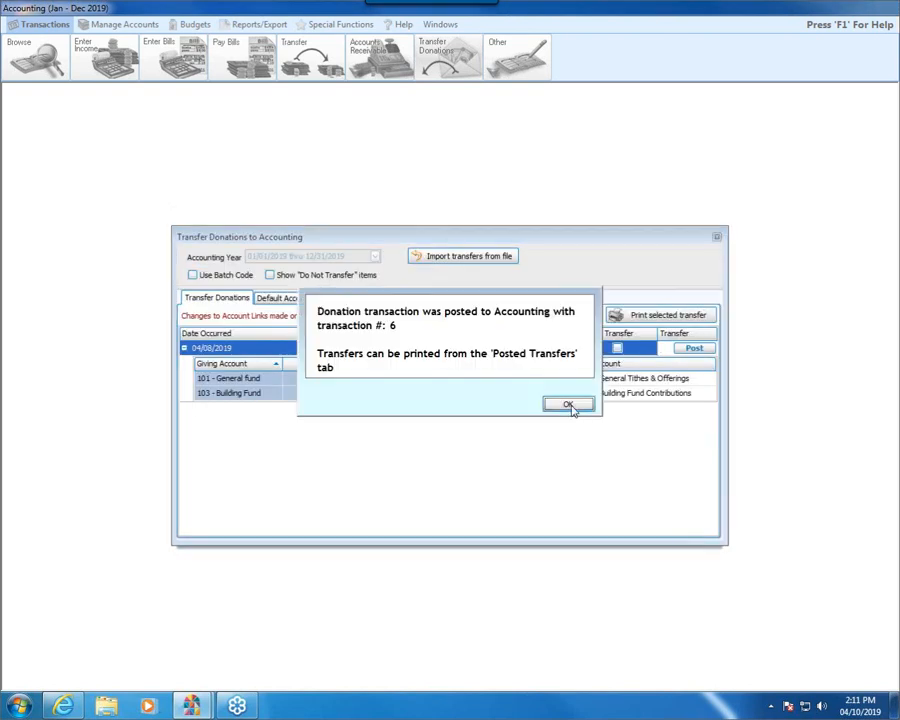
click(567, 405)
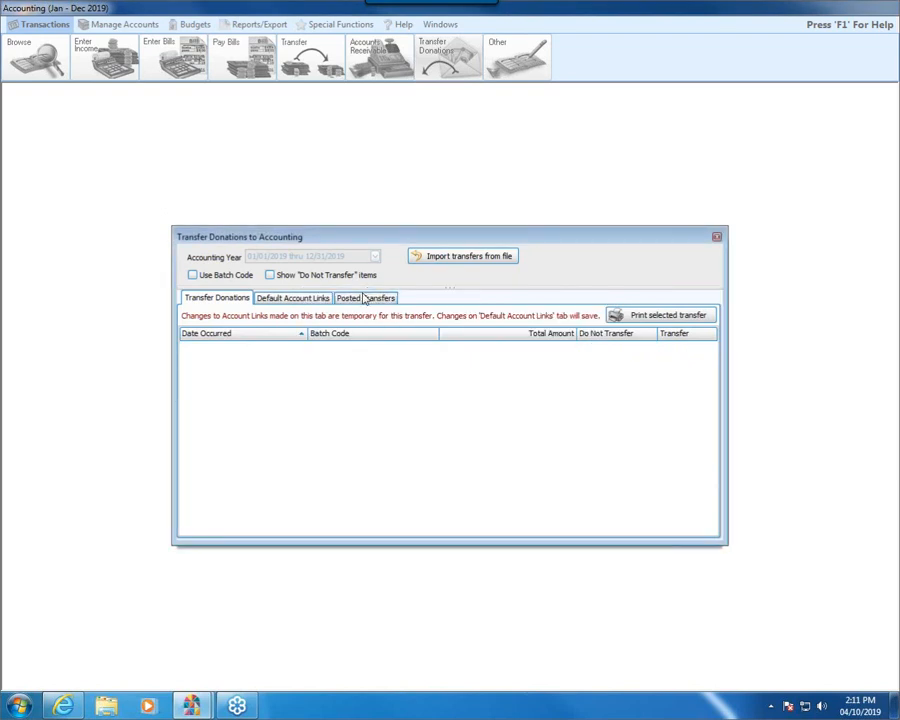
click(385, 297)
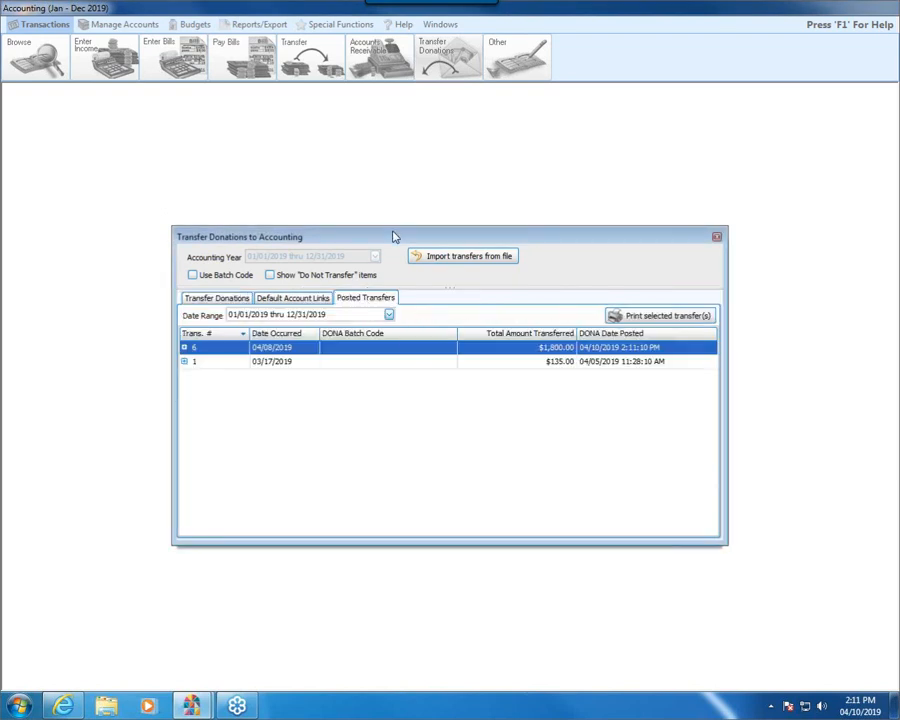
click(717, 238)
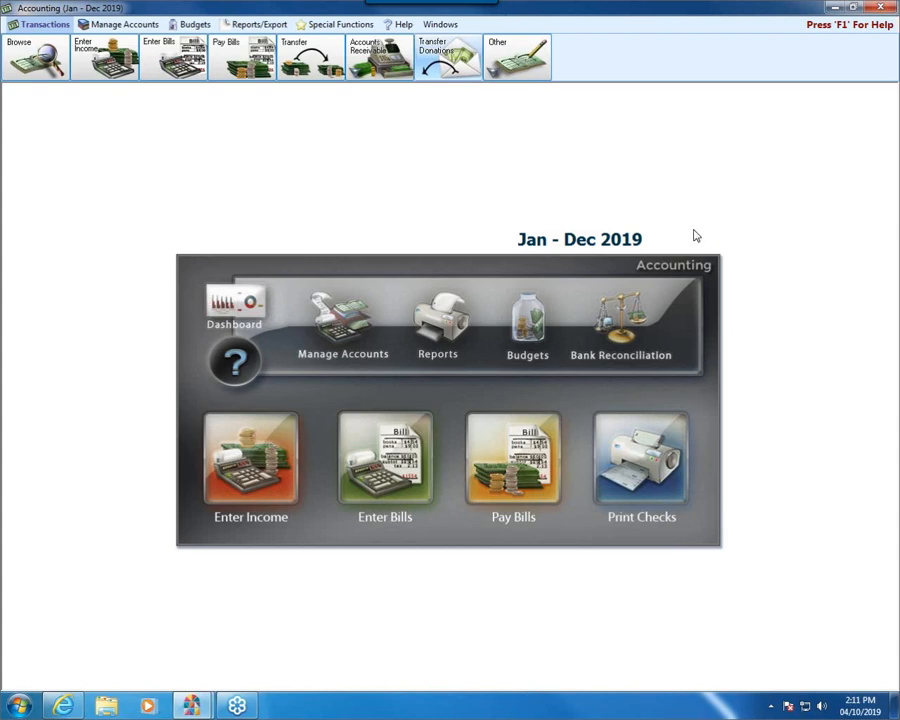
- Check the monthly balances of the E-giving Clearing Account in the chart of accounts
click(343, 326)
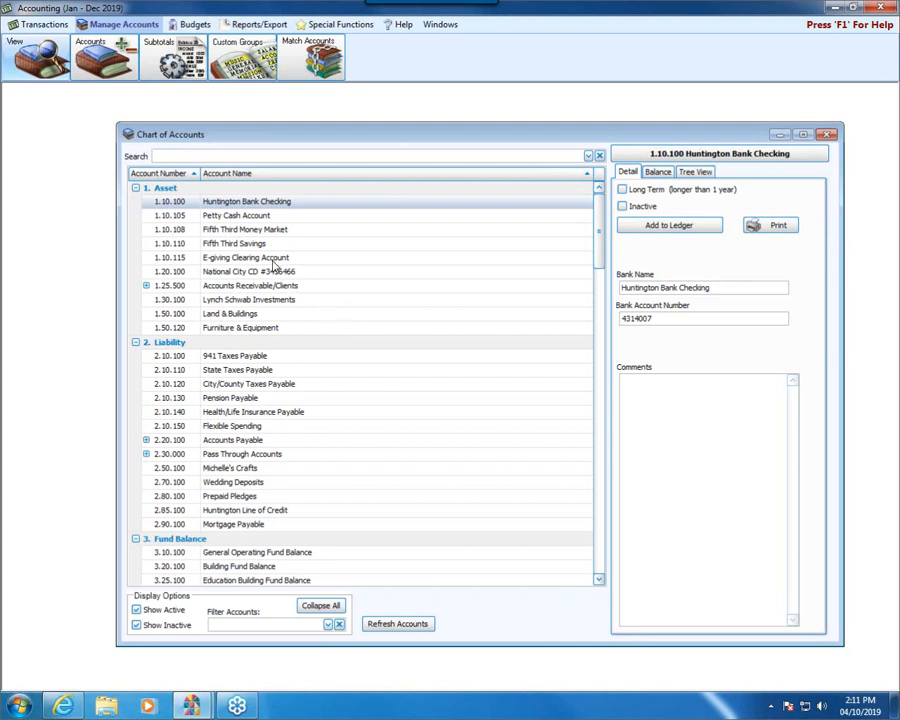
click(183, 258)
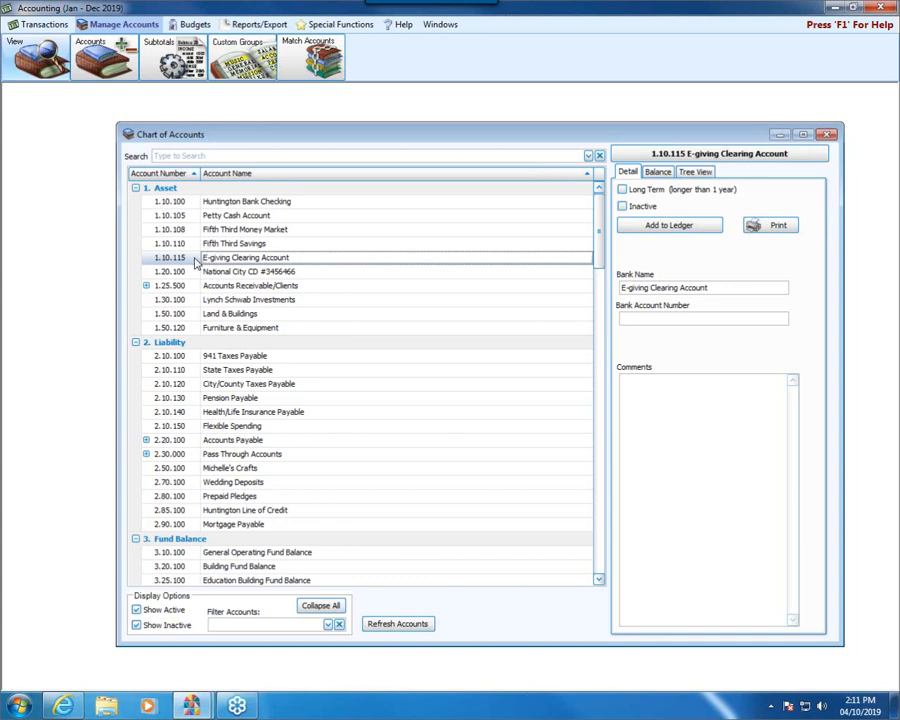
click(656, 172)
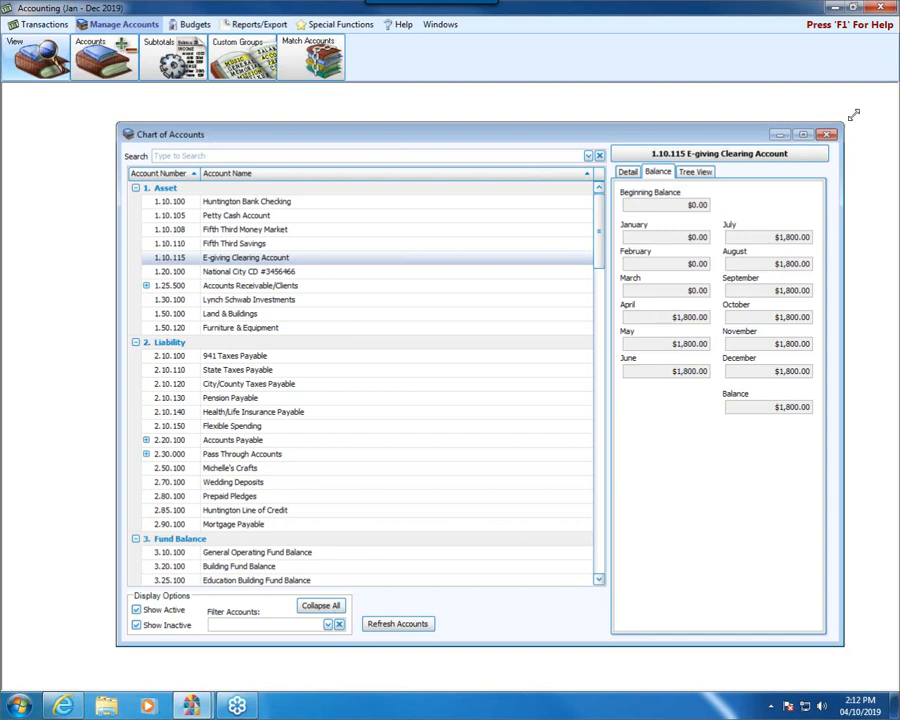
click(829, 132)
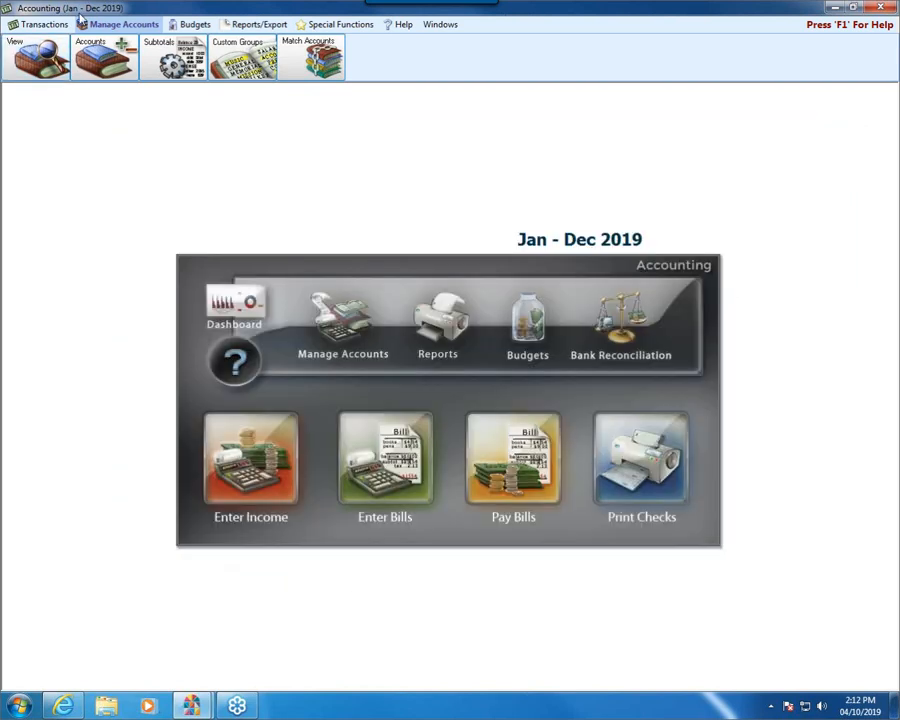
- Start a journal entry transaction with the date occurred set to 04/08/2019
click(60, 26)
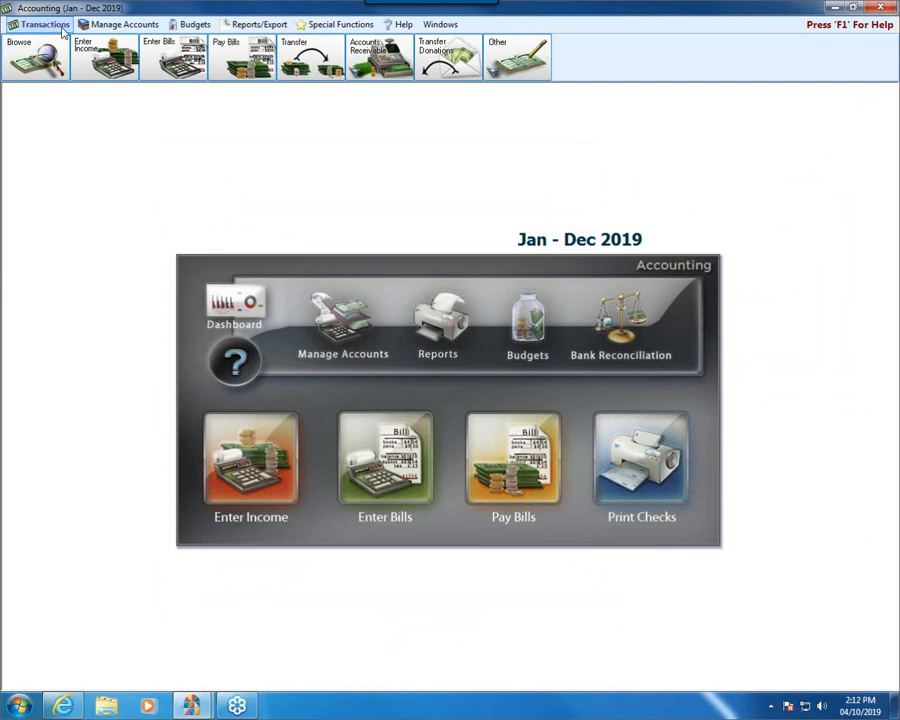
click(510, 60)
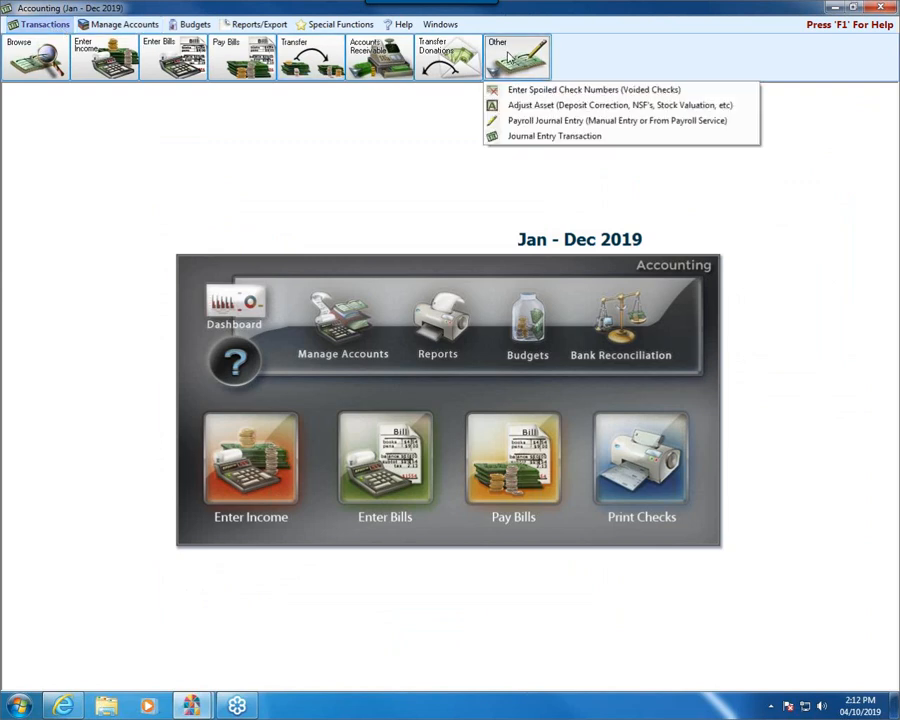
click(534, 137)
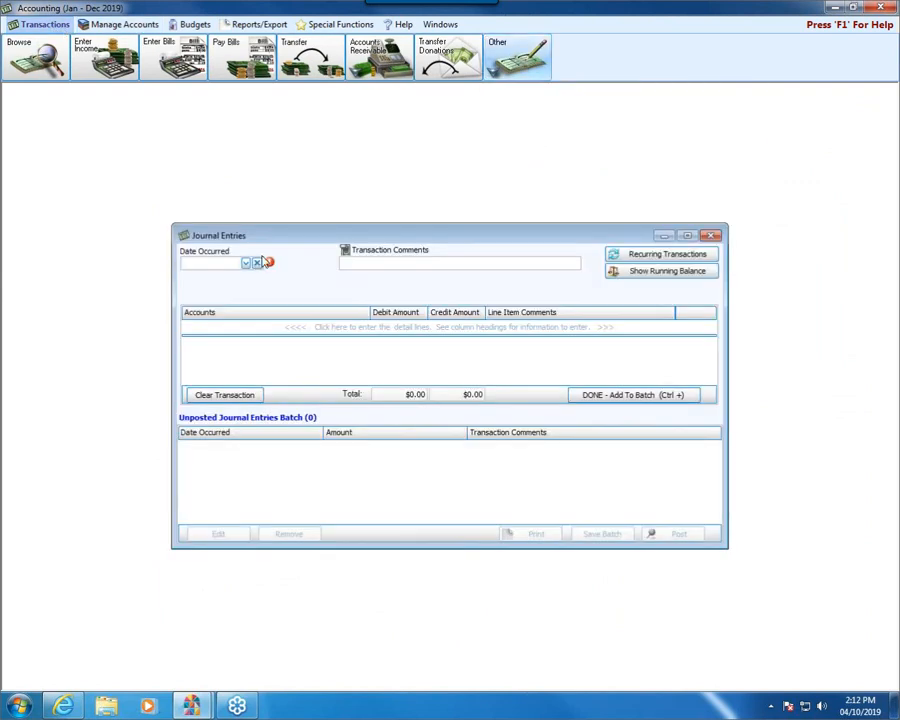
click(247, 264)
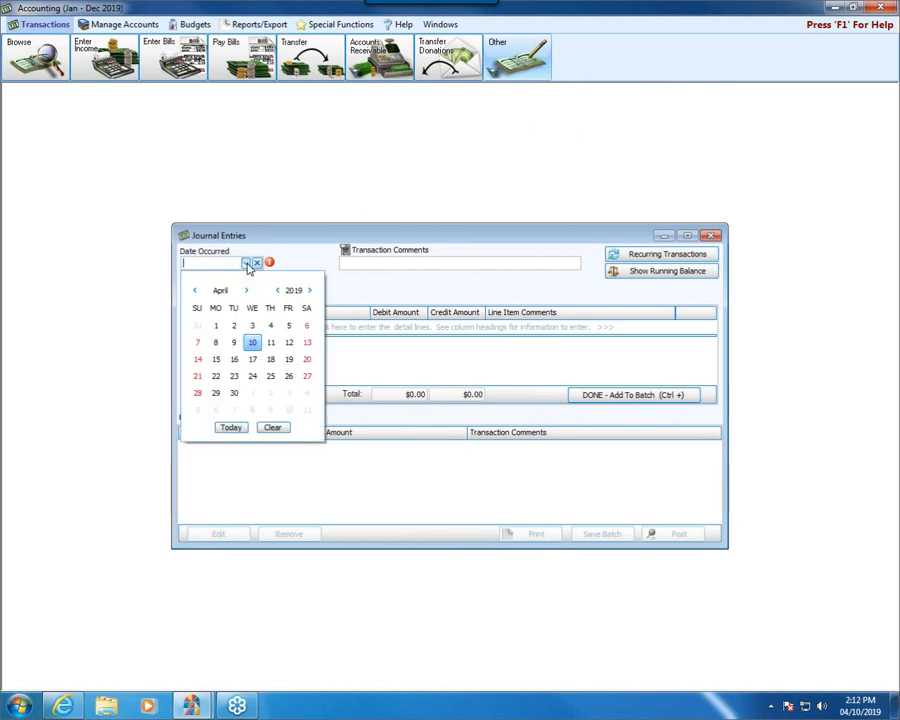
click(215, 342)
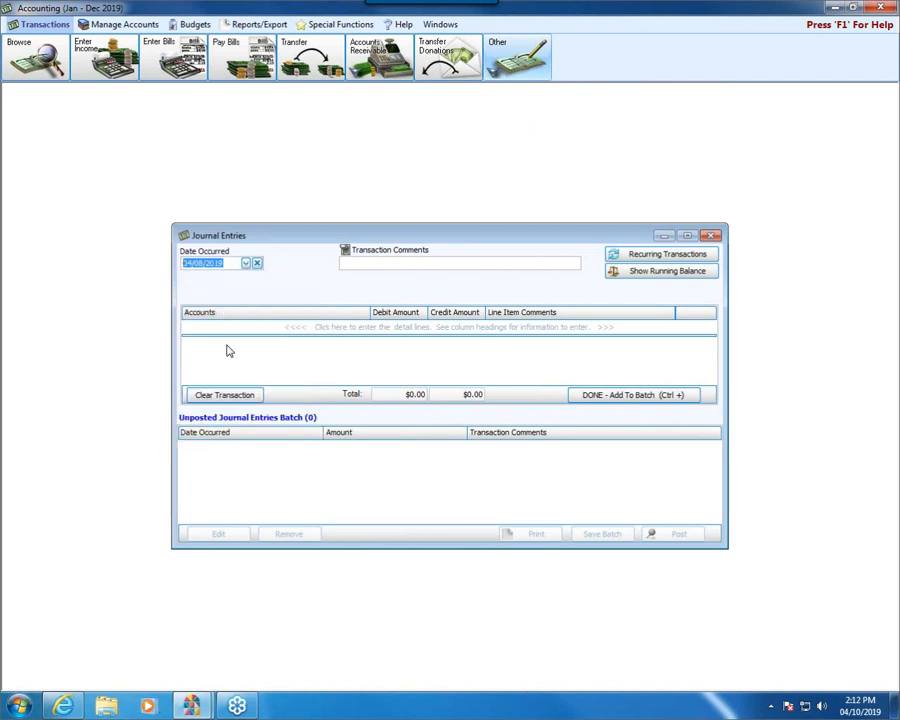
- Add a journal line debiting 5.10.485 E-giving Fees Expense 50.00 with the line item comment "E-giving Fees."
click(233, 327)
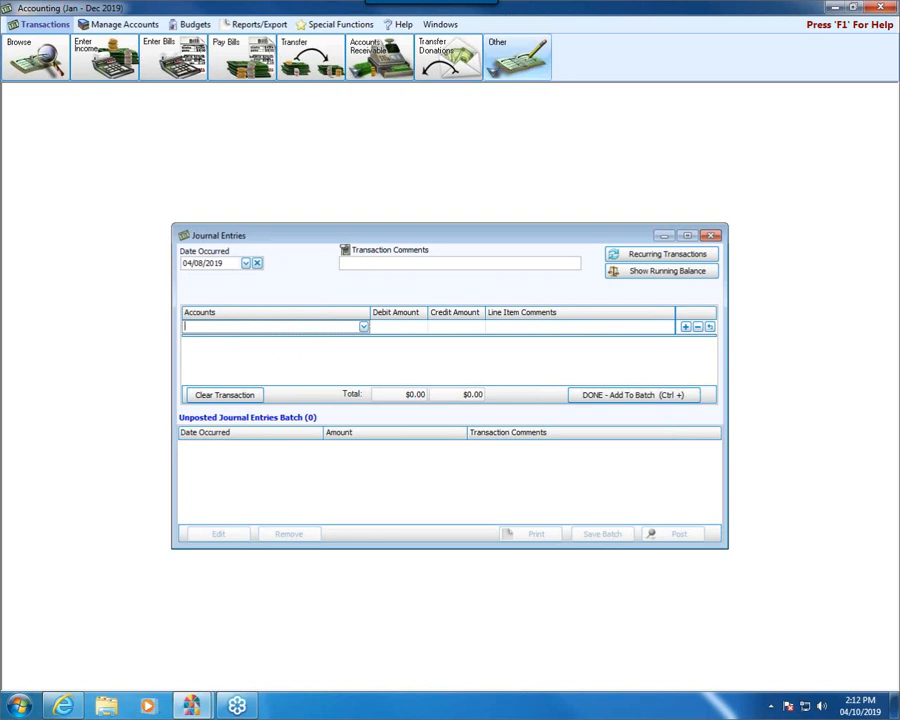
text(fee)
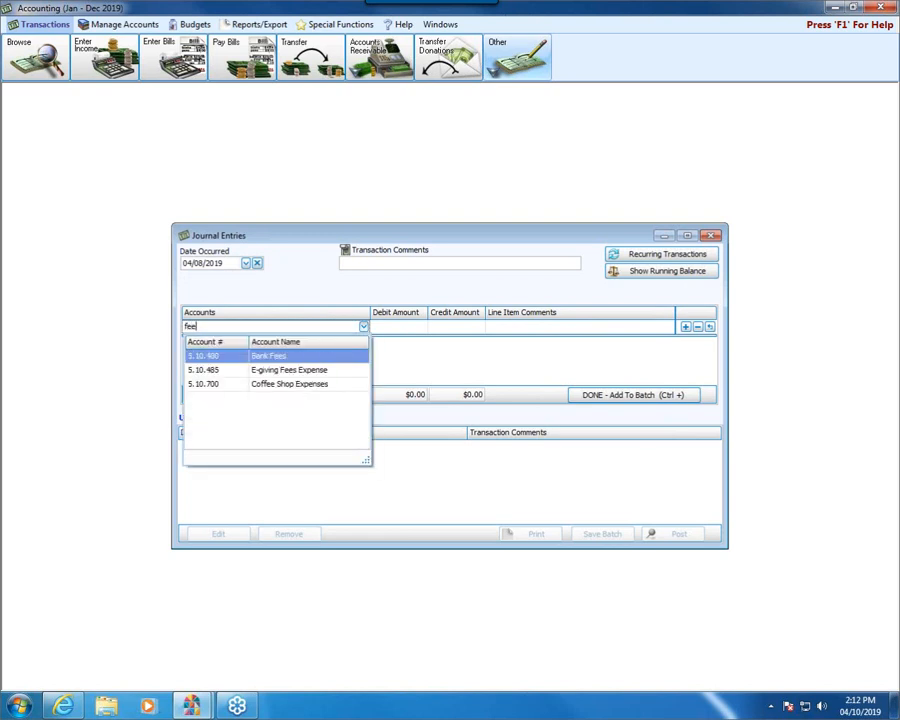
click(300, 371)
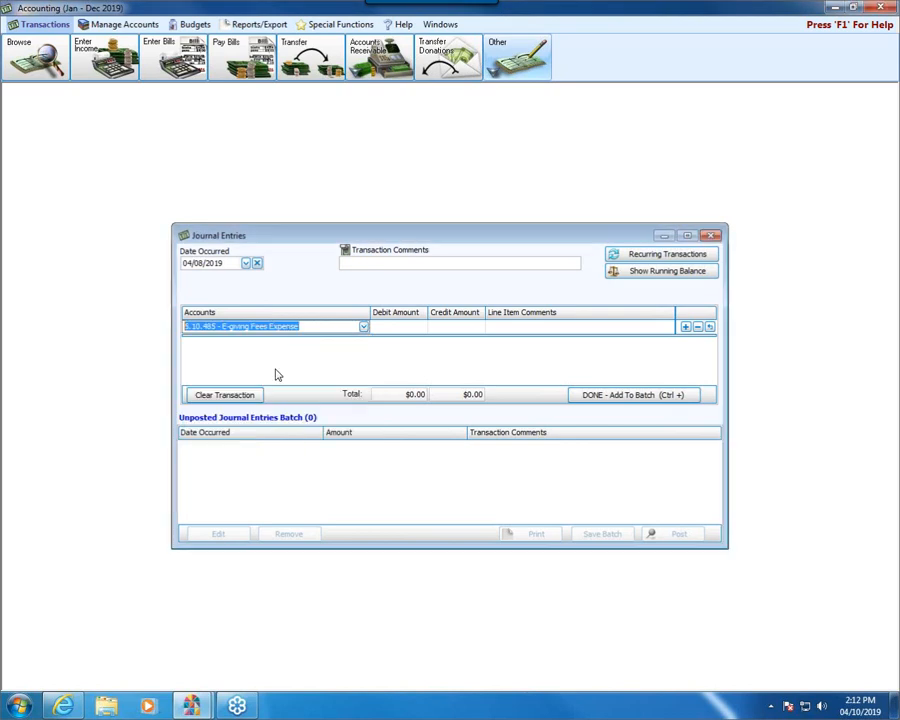
click(401, 326)
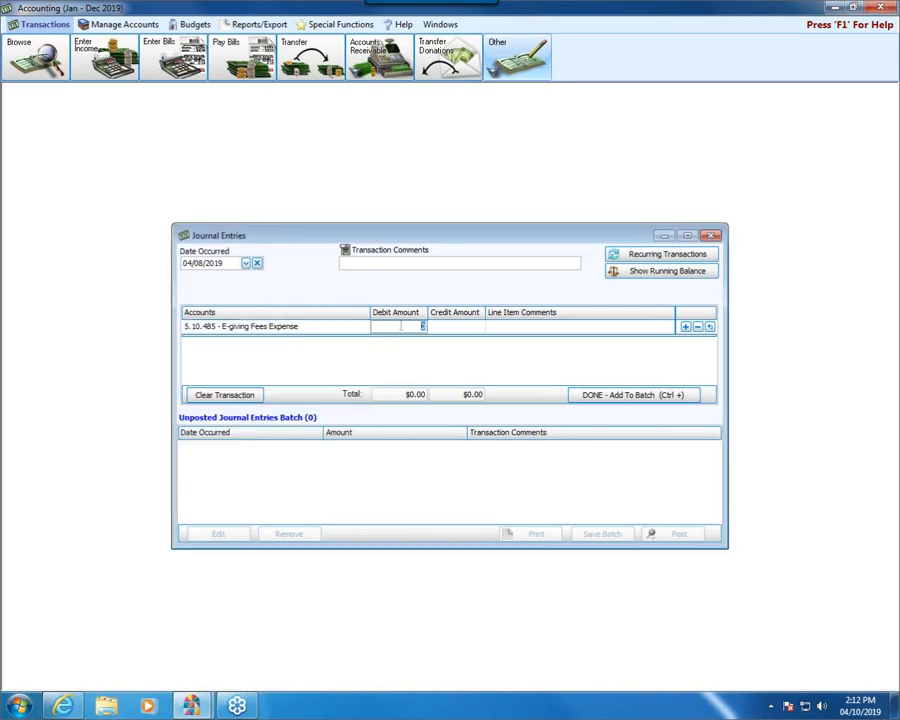
text(50.00)
click(518, 327)
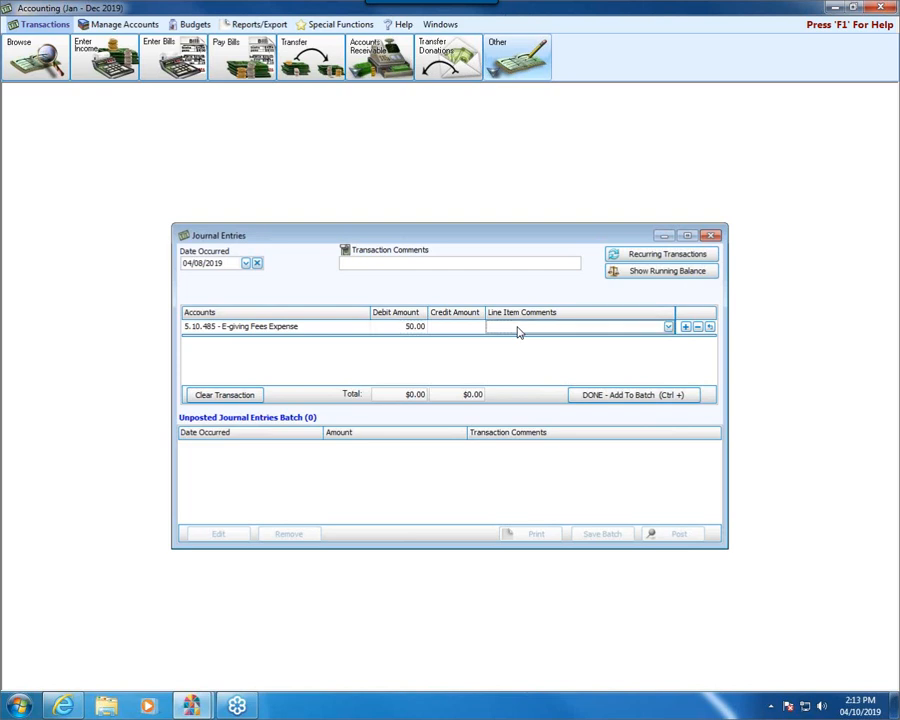
text(E-giving Fees.)
click(685, 328)
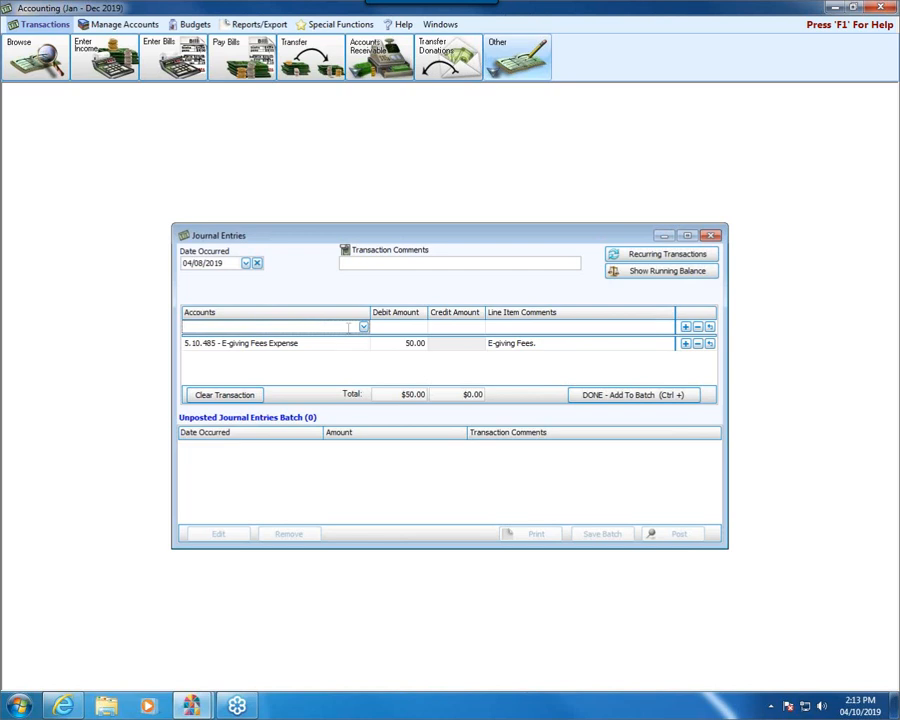
- Credit 1.10.115 E-giving Clearing Account 50.00 and add the completed journal entry to the batch
text(clear)
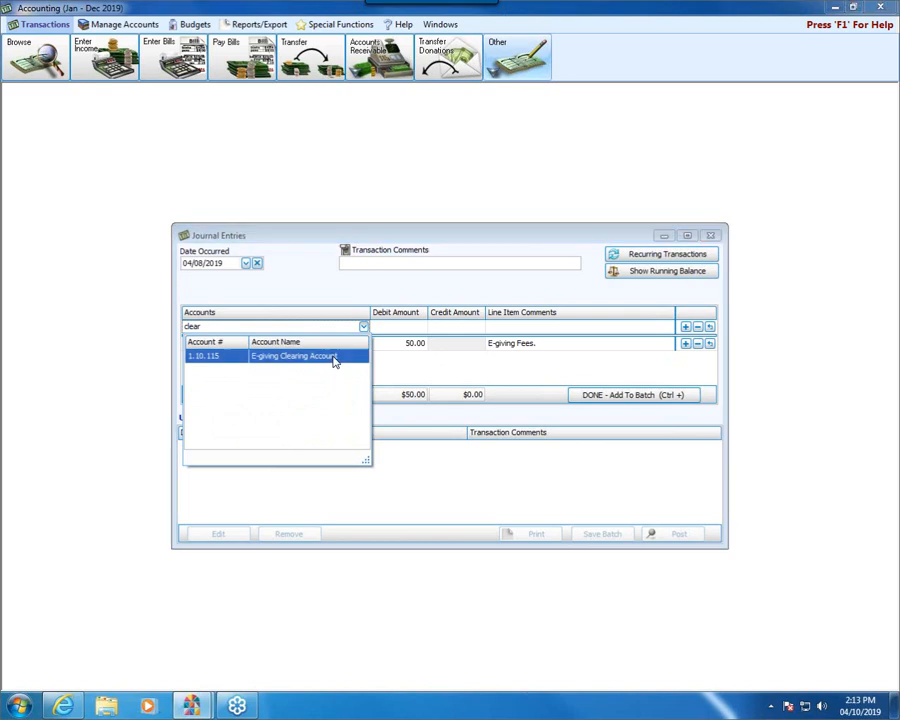
click(335, 361)
click(455, 327)
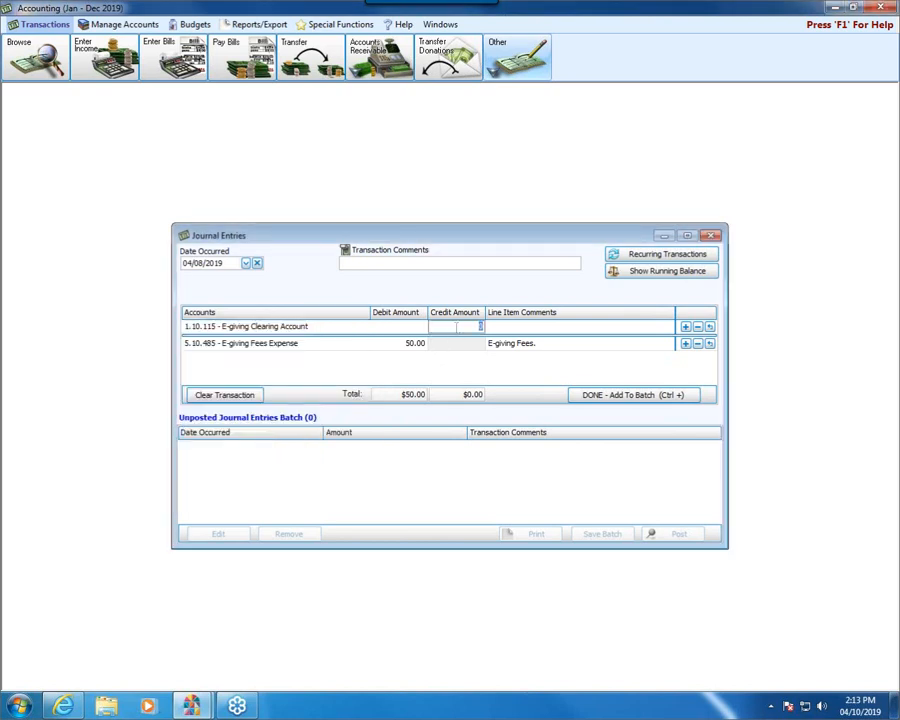
text(50.00)
click(600, 396)
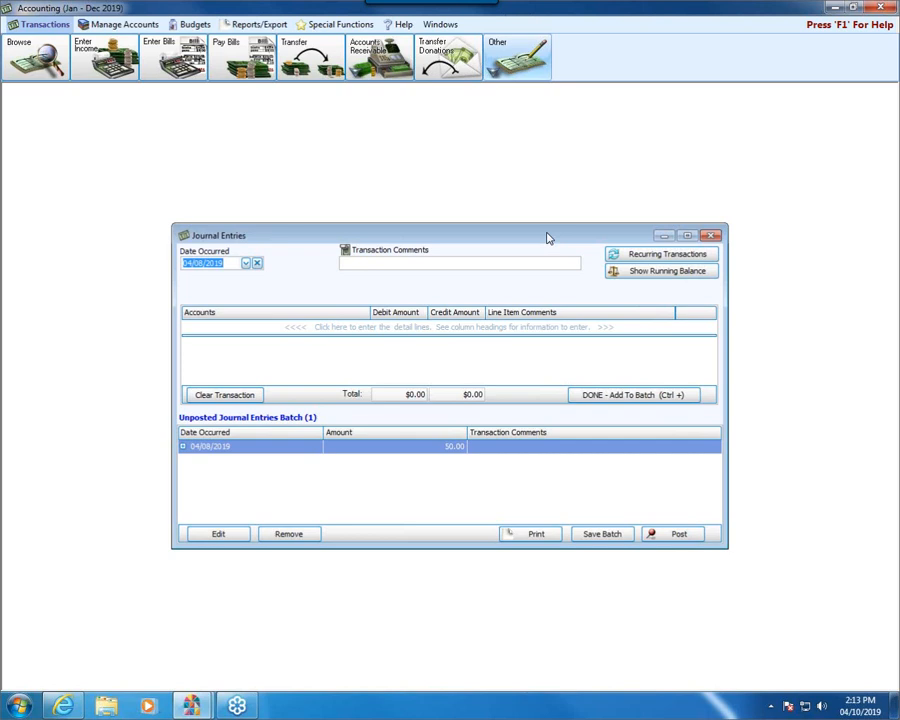
- Check the running balances of the accounts affected by the unposted journal entry batch
click(670, 272)
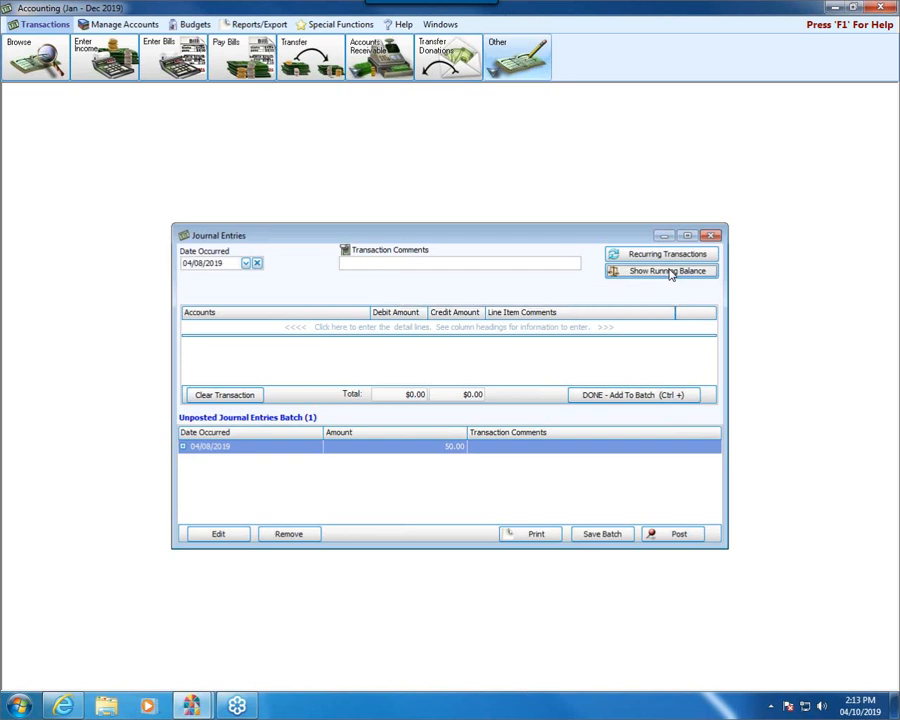
drag(276, 90, 432, 116)
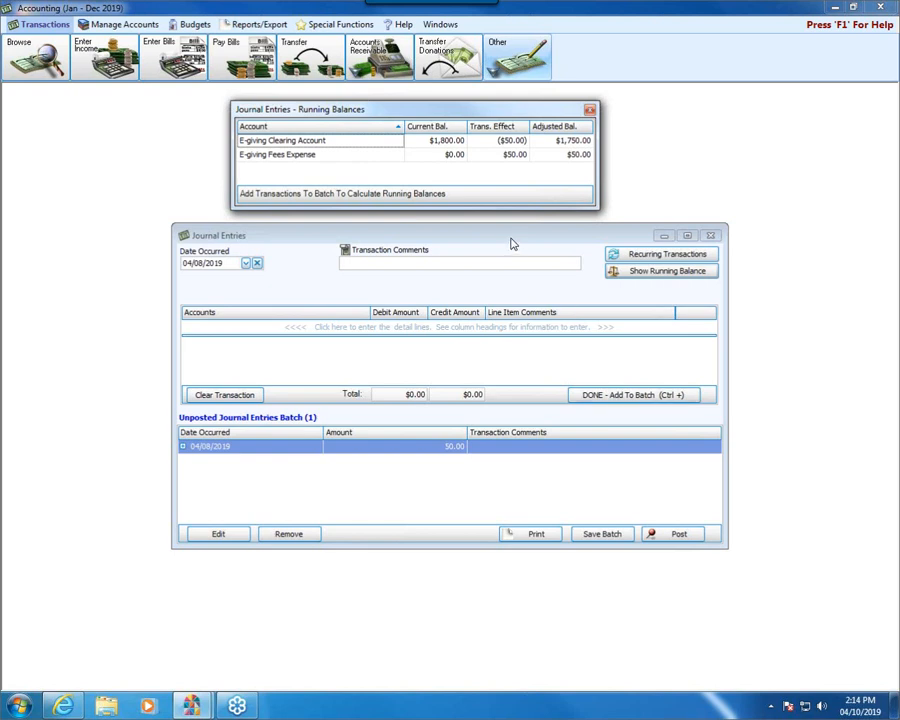
click(590, 111)
- Post the journal entry batch without printing it and close the journal entries window
click(663, 538)
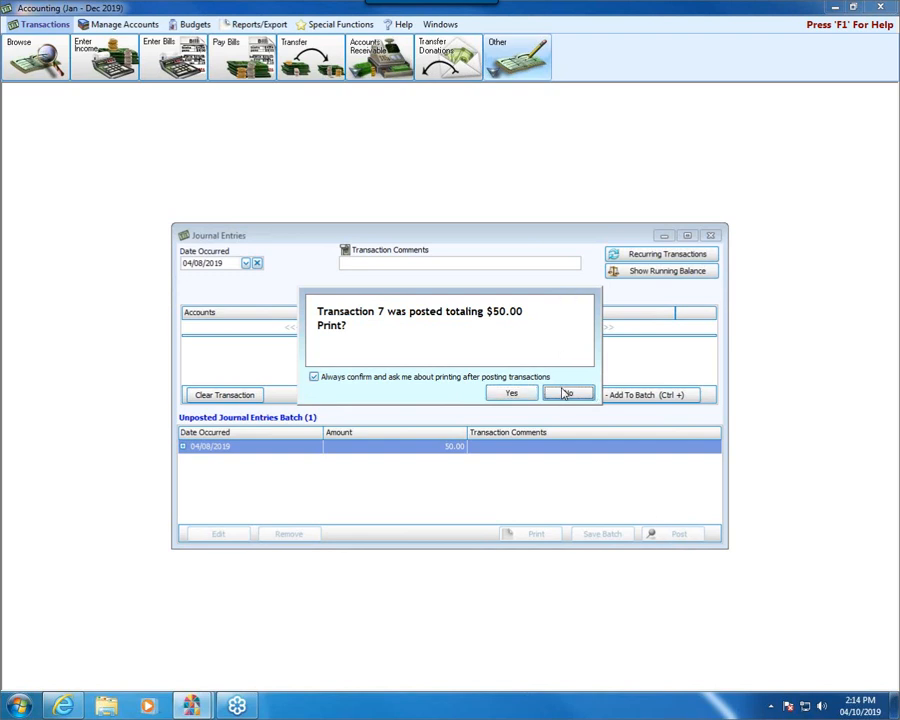
click(566, 393)
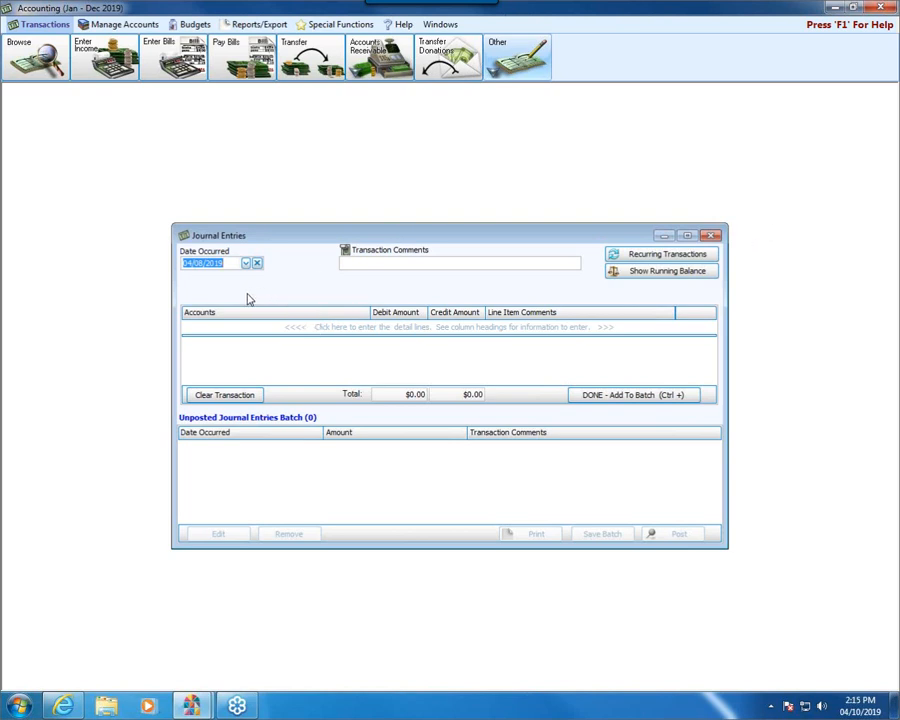
click(711, 236)
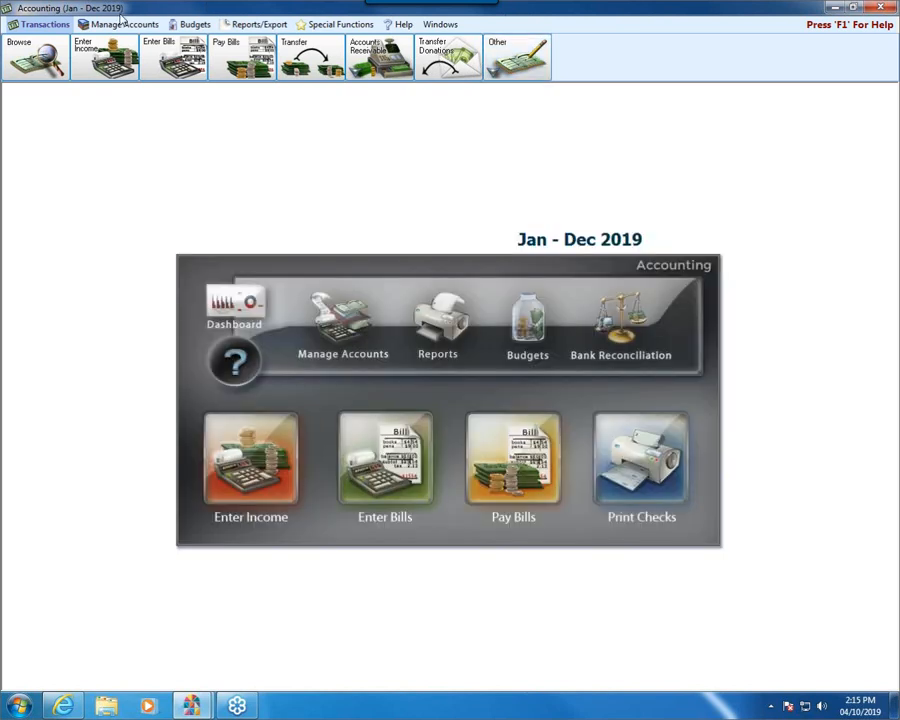
- Start a transfer dated 04/08/2019 from account 1.10.115 E-giving Clearing Account
click(308, 57)
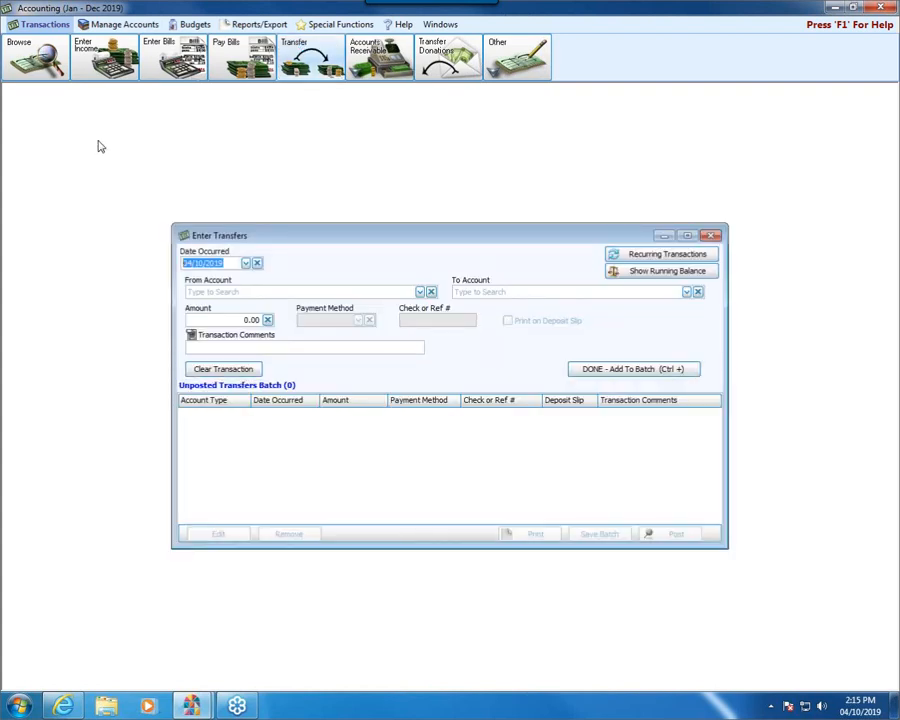
click(246, 264)
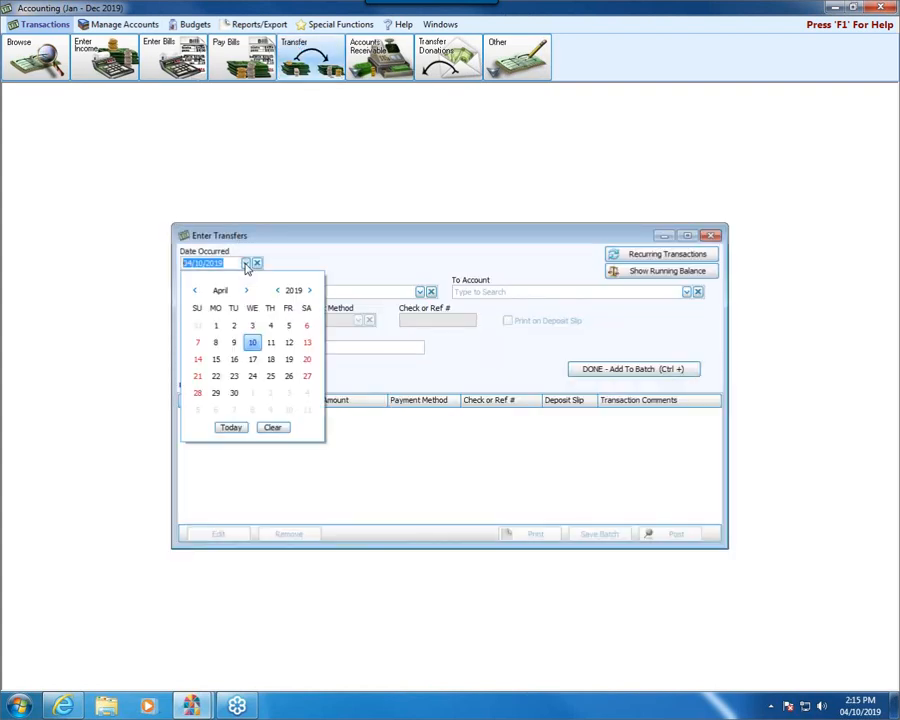
click(215, 345)
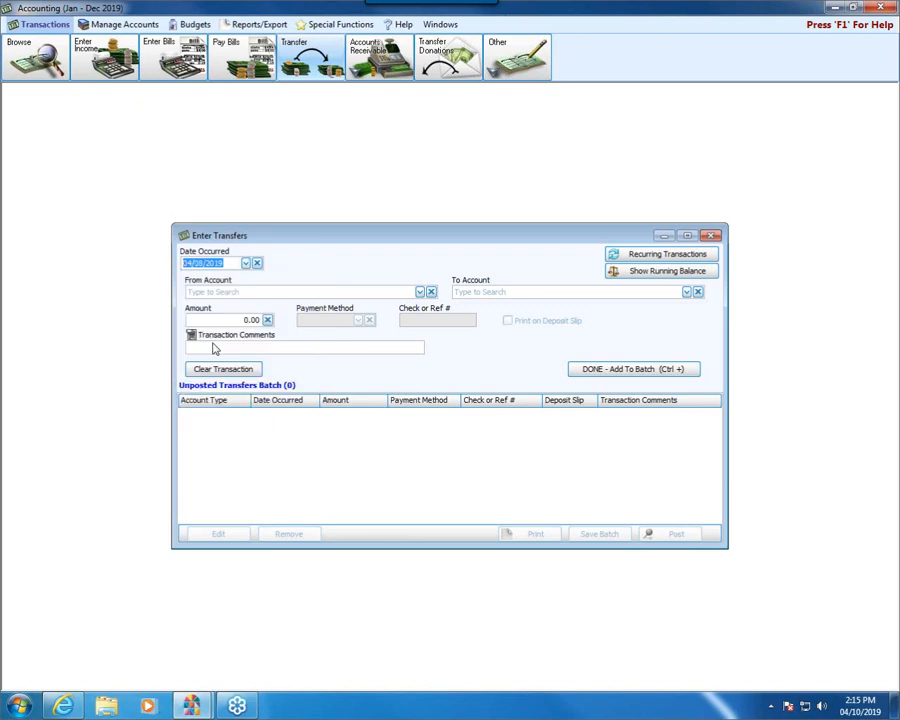
click(229, 293)
text(clear)
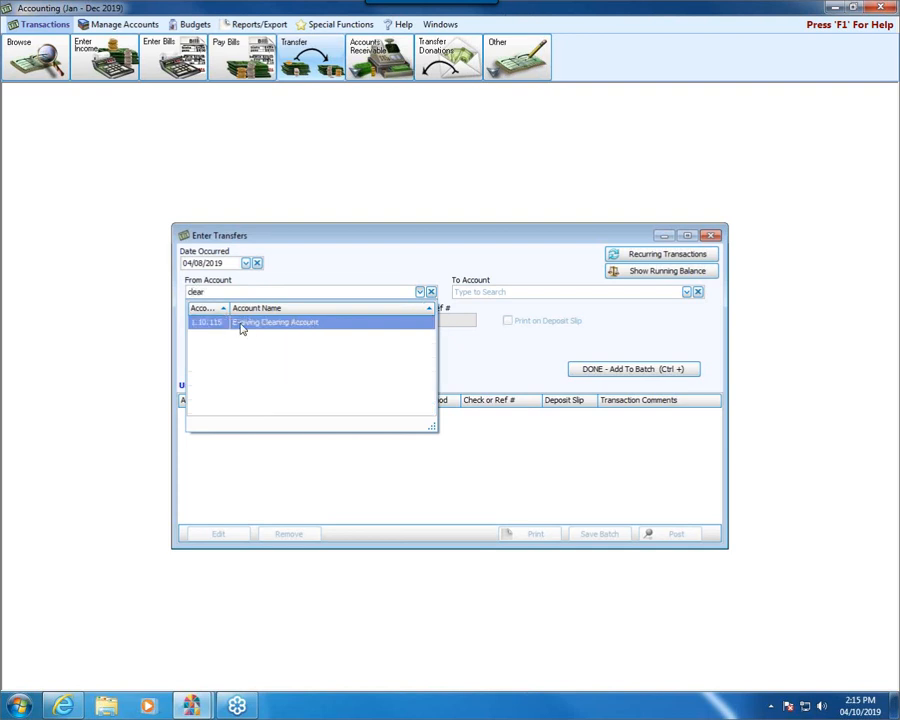
click(241, 324)
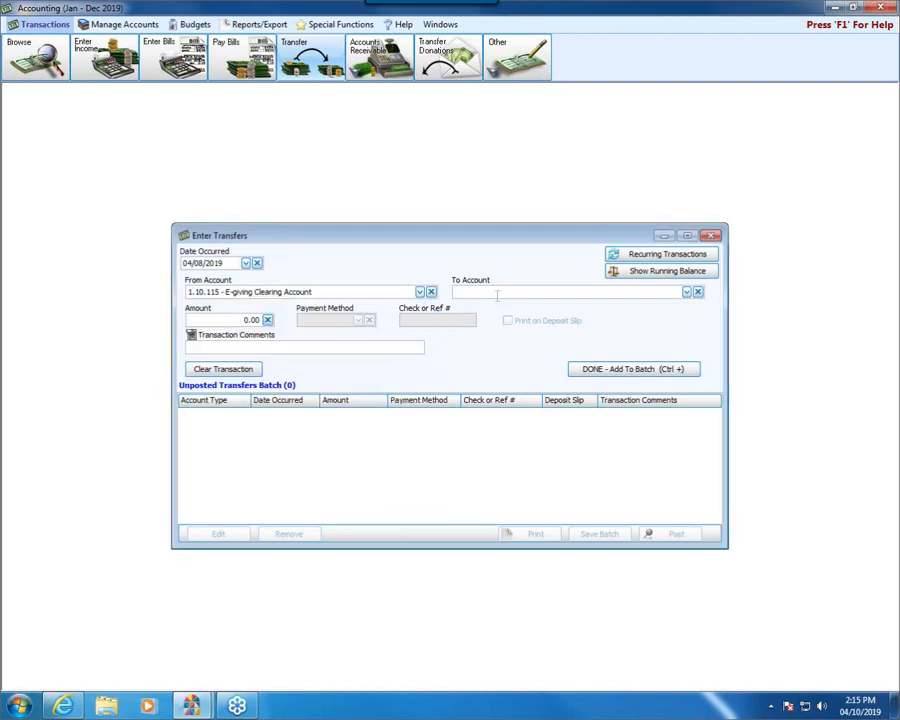
- Direct the transfer to 1.10.100 Huntington Bank Checking for 1,750.00 with EFT as the payment method
text(check)
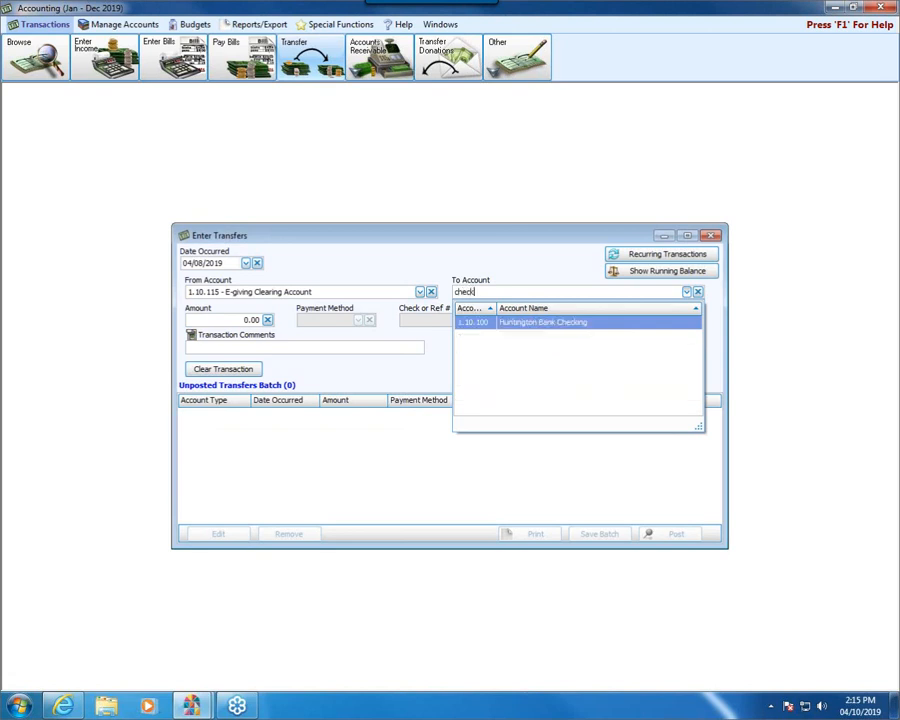
click(516, 333)
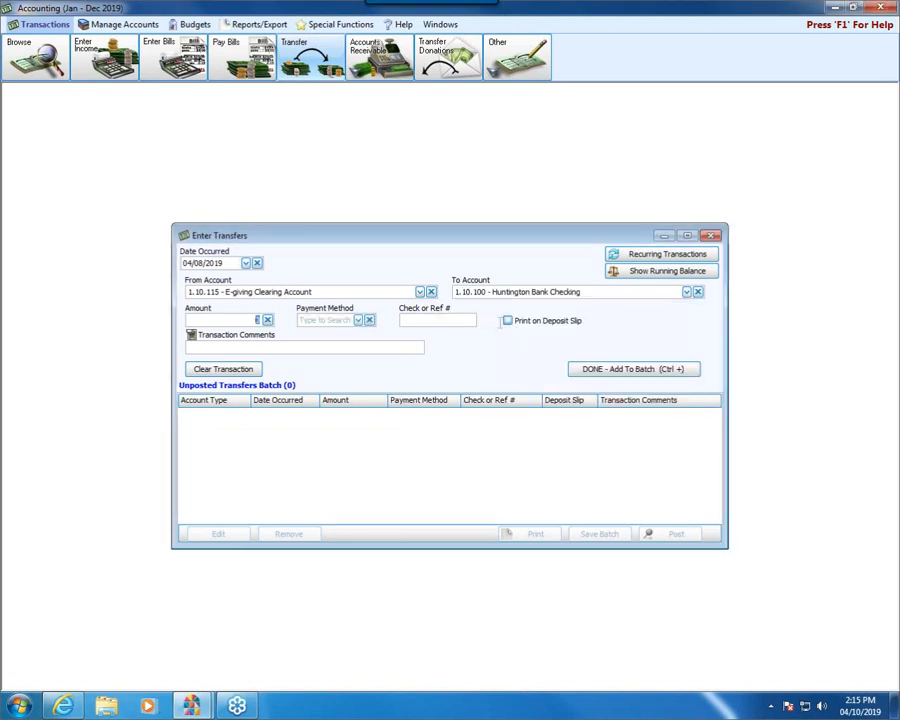
text(1750.00)
click(358, 320)
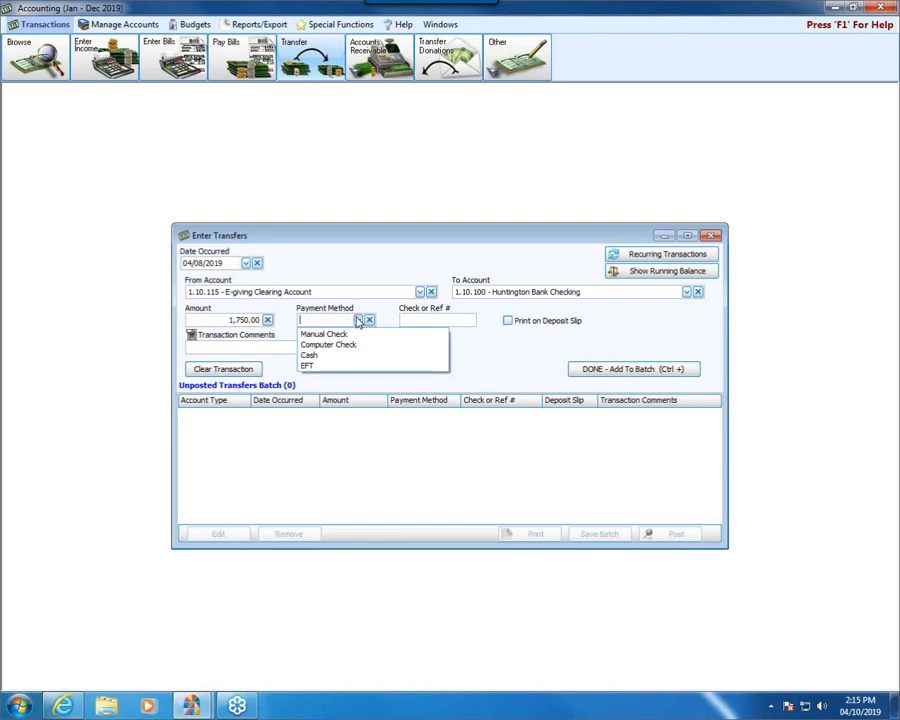
click(316, 366)
- Enter the transaction comment "E-giving deposit." and add the transfer to the batch
click(297, 347)
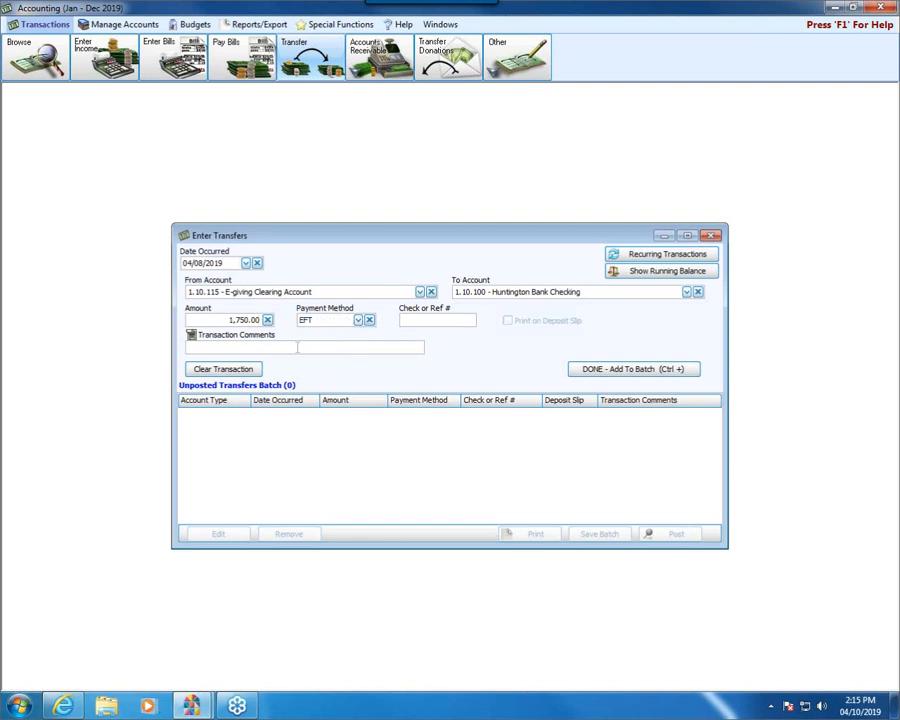
text(E-giving f)
key(BackSpace)
text(deposits)
key(BackSpace)
text(.)
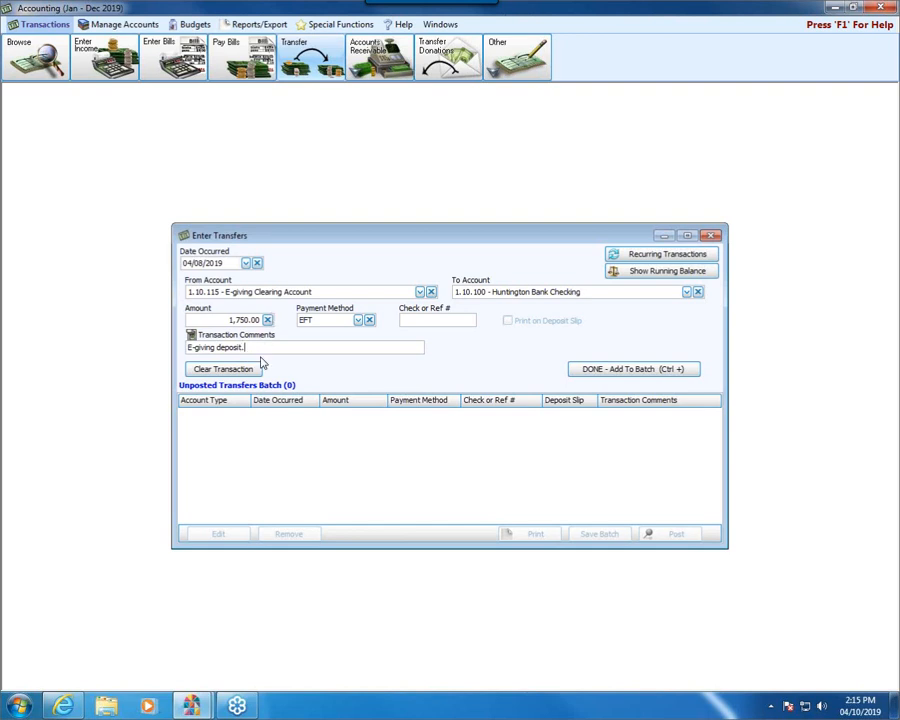
click(615, 370)
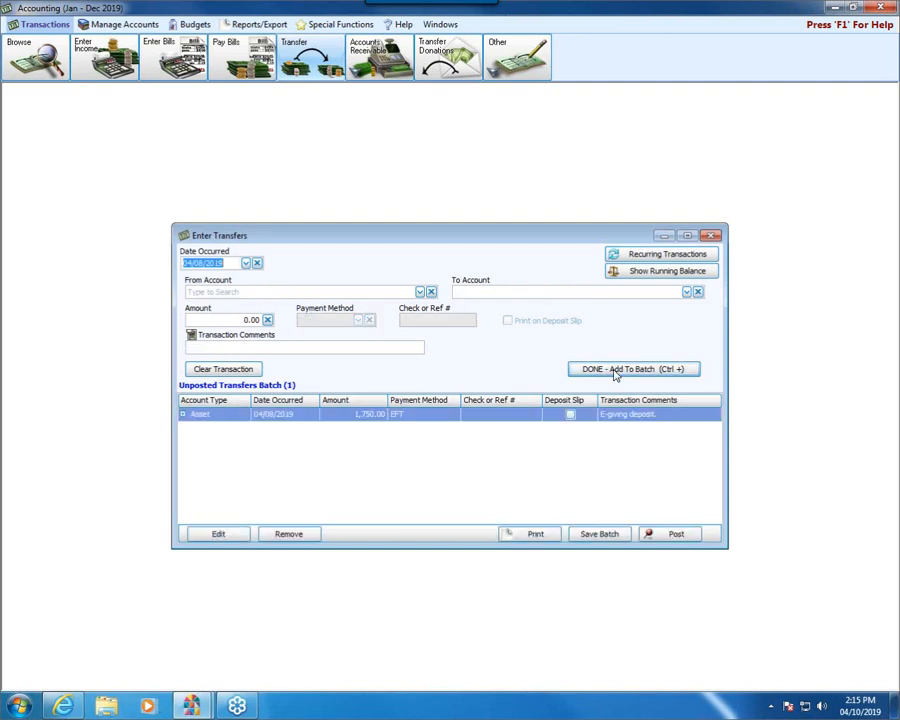
- Check the transfer batch's running balances, then post it without printing and close the transfers window
click(622, 273)
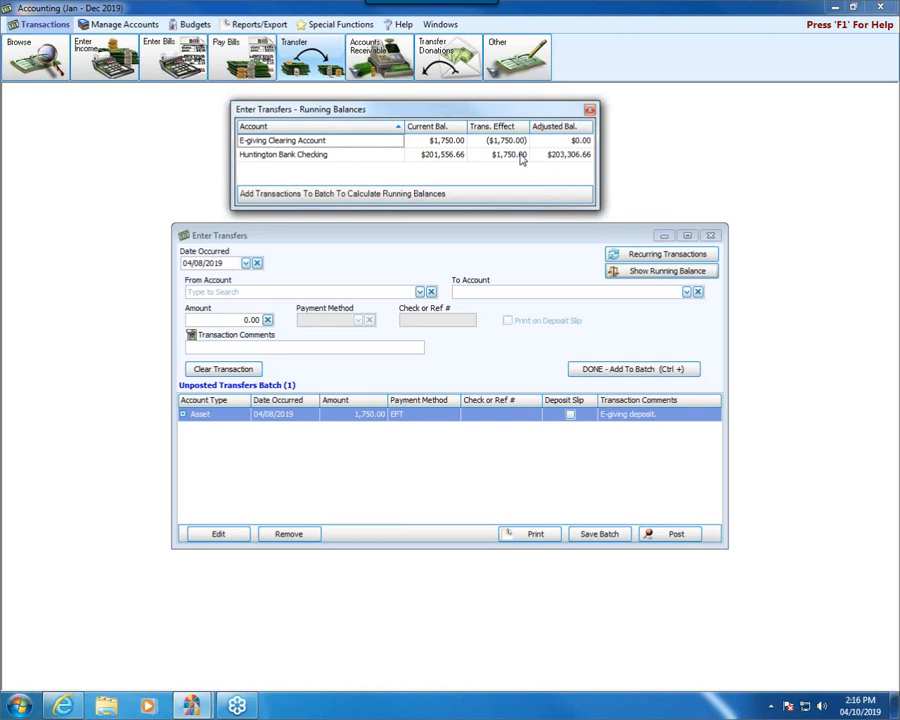
click(590, 109)
click(646, 536)
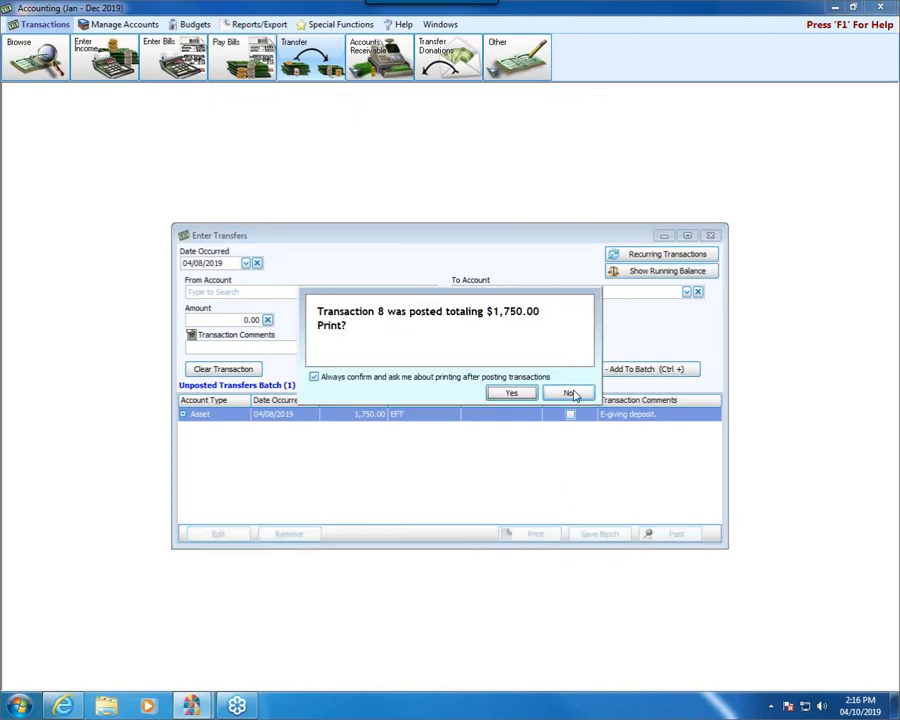
click(568, 392)
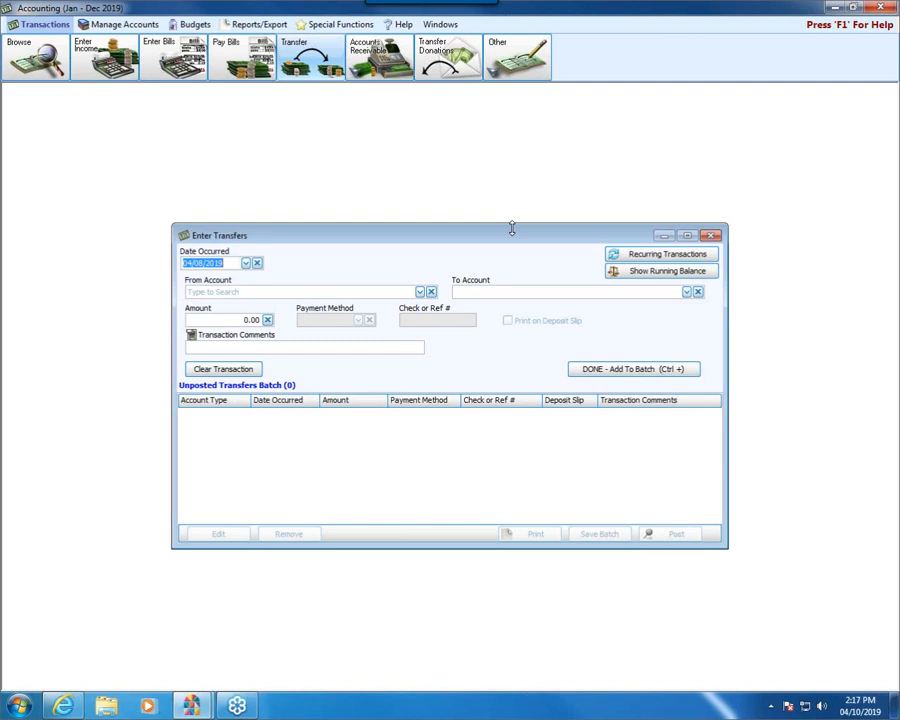
click(710, 237)
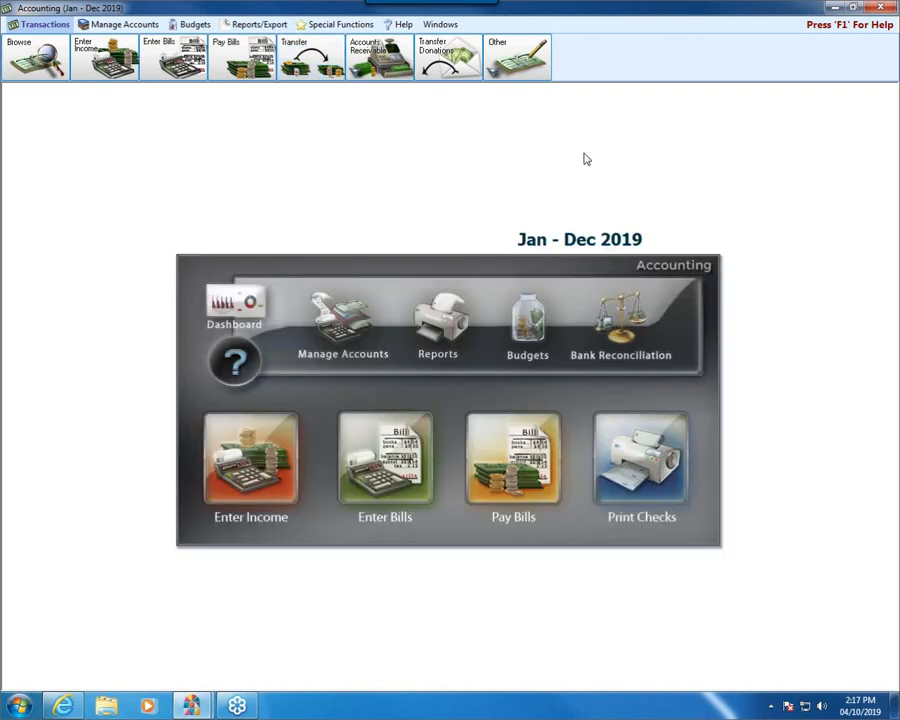
- Examine the notice about account link changes in Transfer Donations to Accounting, then close that window
click(424, 62)
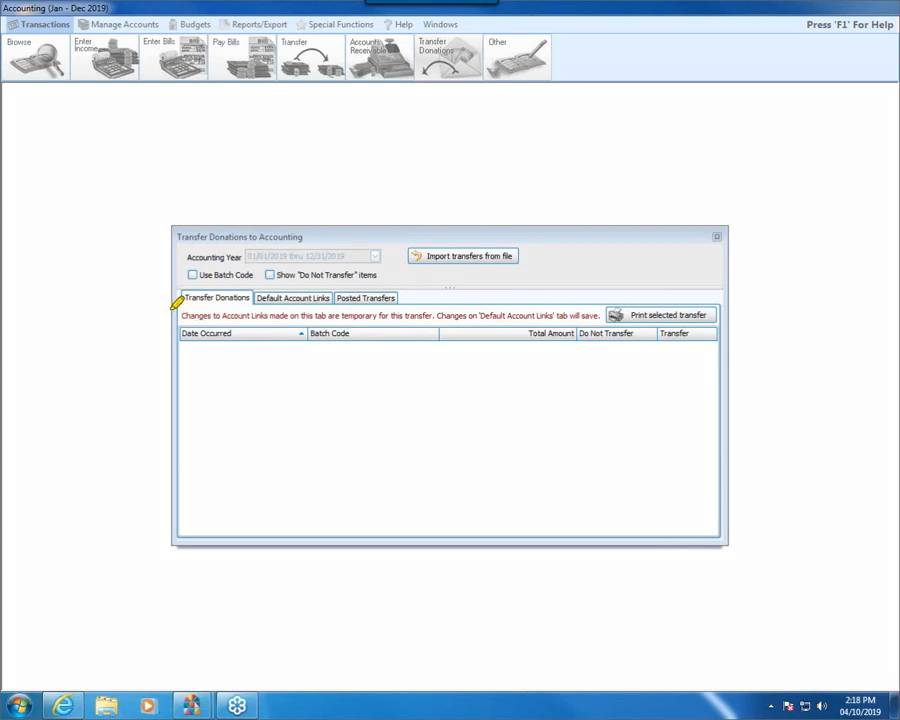
drag(173, 309, 604, 308)
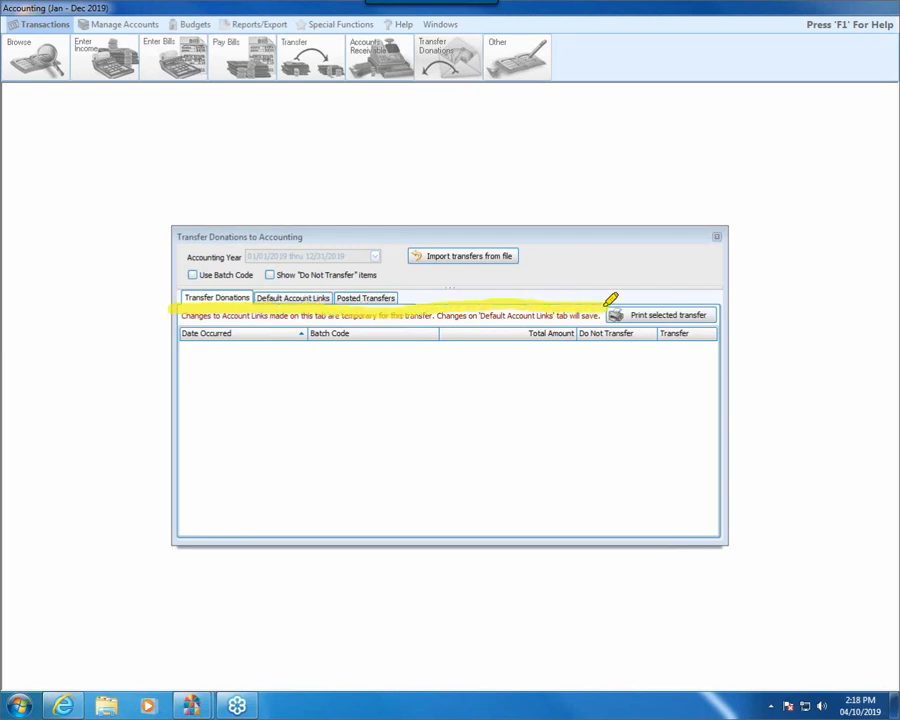
drag(595, 307, 230, 309)
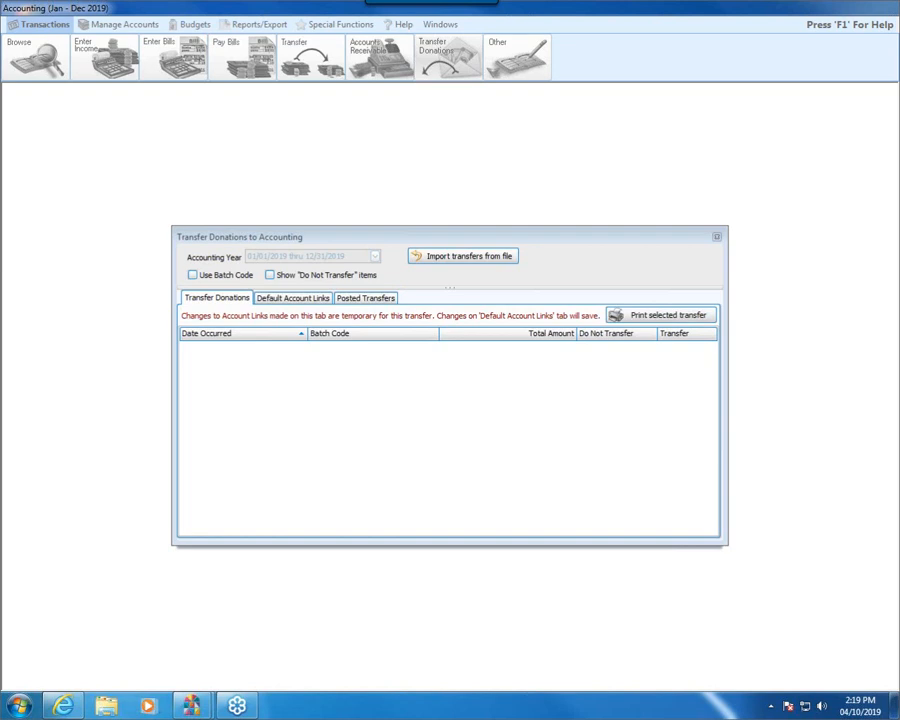
click(716, 239)
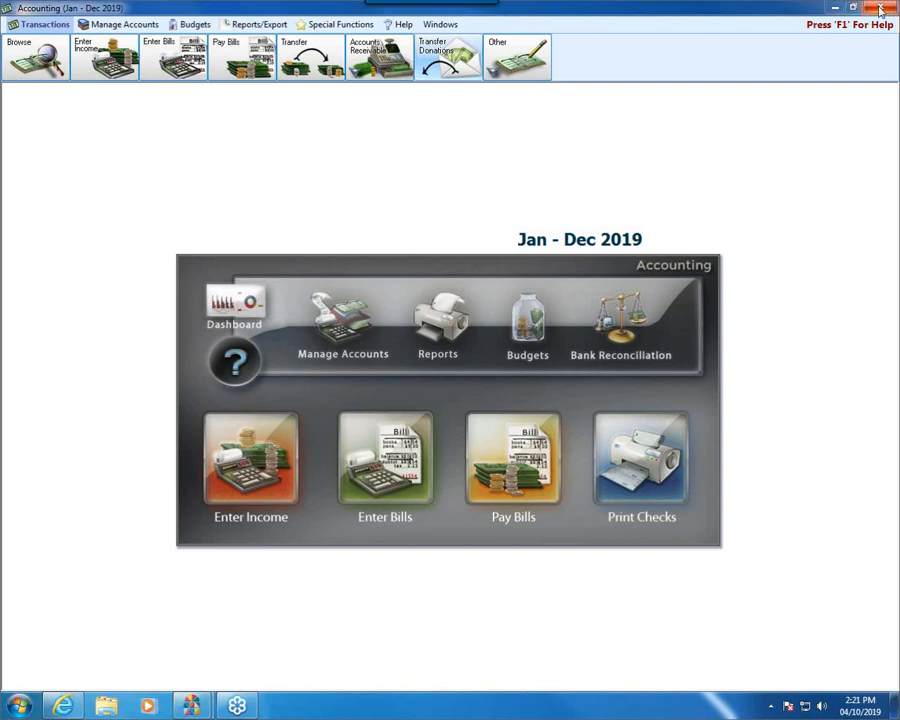
- Switch to Internet Explorer, return to the Church Windows Support Center and search for "fees" in any category
click(76, 697)
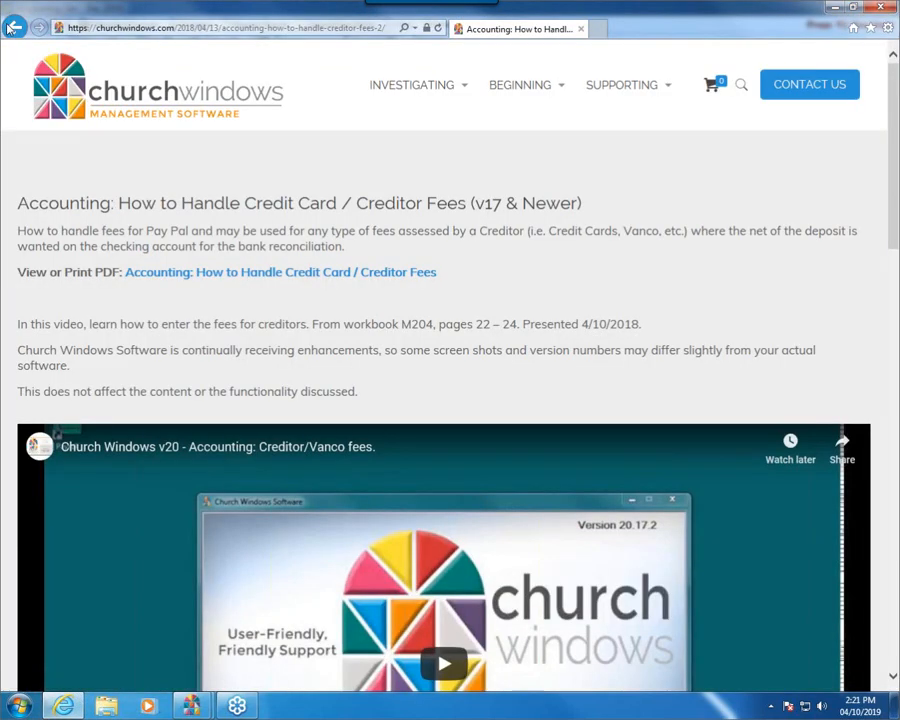
click(11, 28)
click(11, 28)
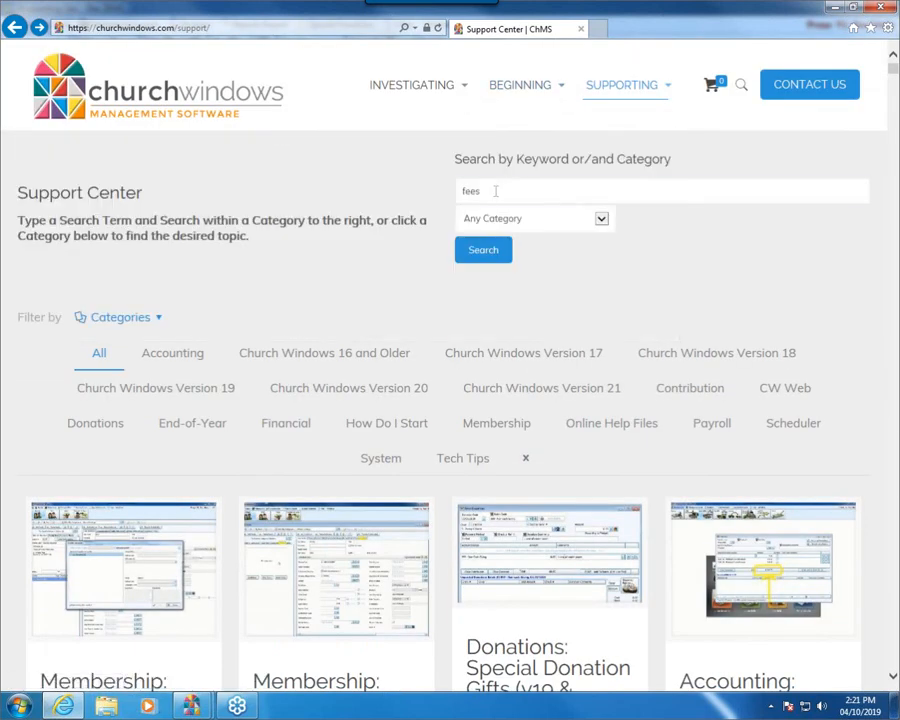
click(495, 191)
click(478, 250)
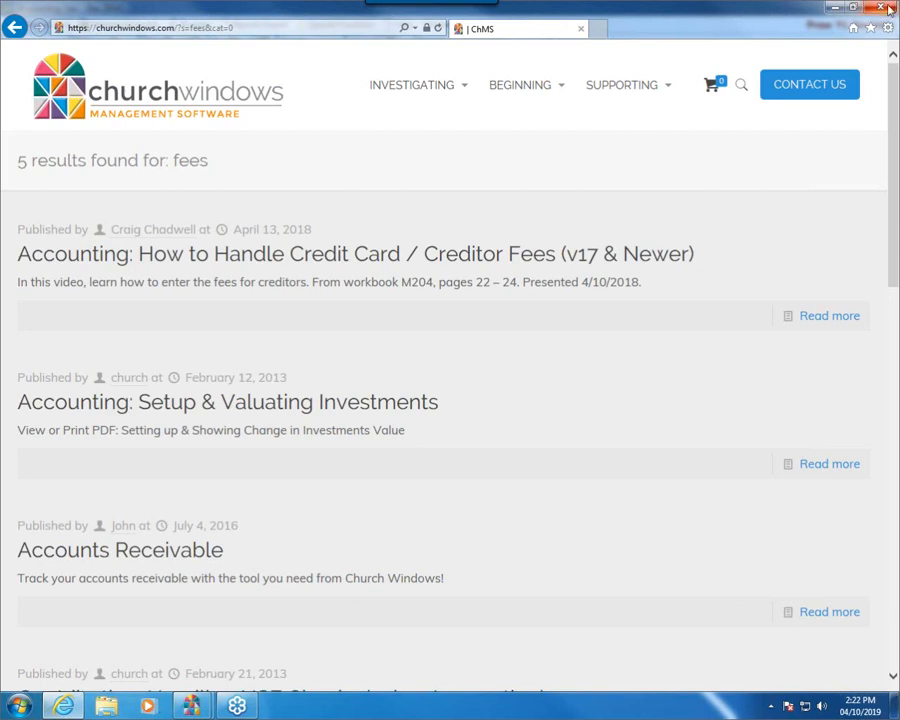
- Close the browser and the Accounting module, returning to the Church Windows main window
click(886, 8)
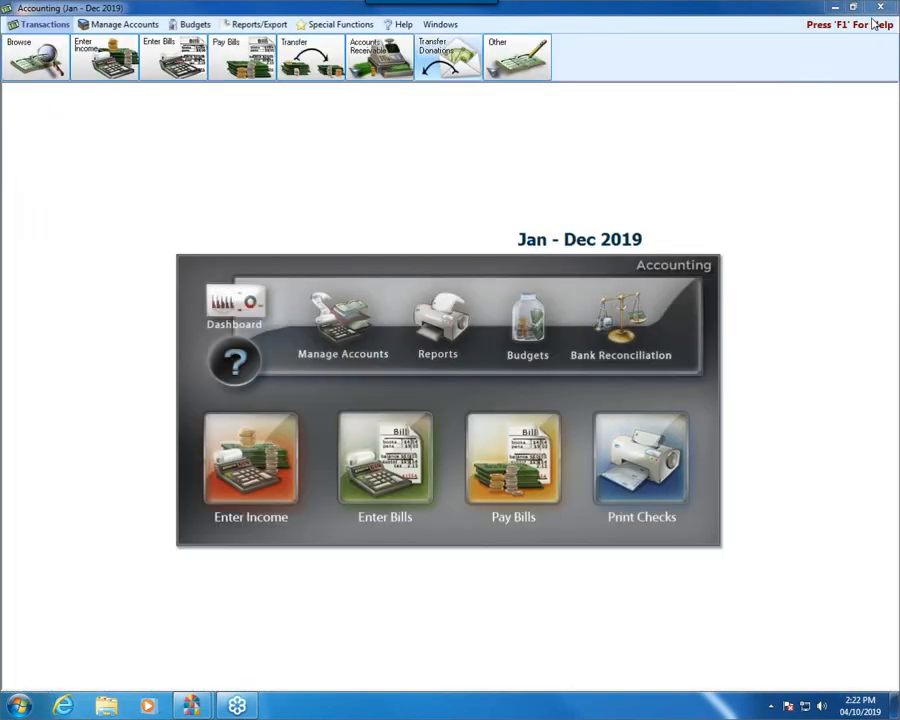
click(881, 8)
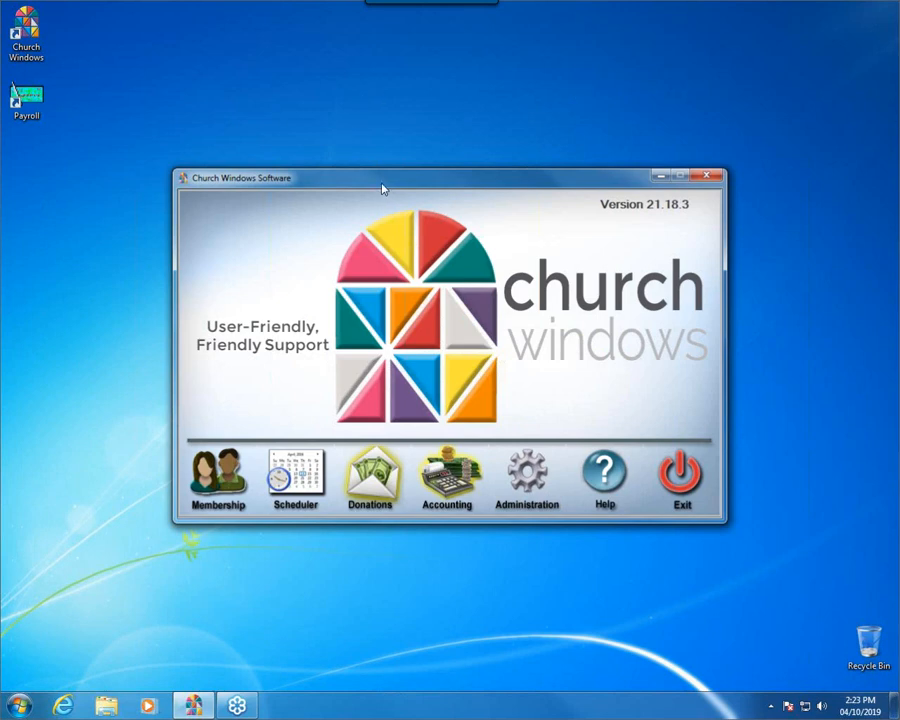
drag(382, 188, 379, 185)
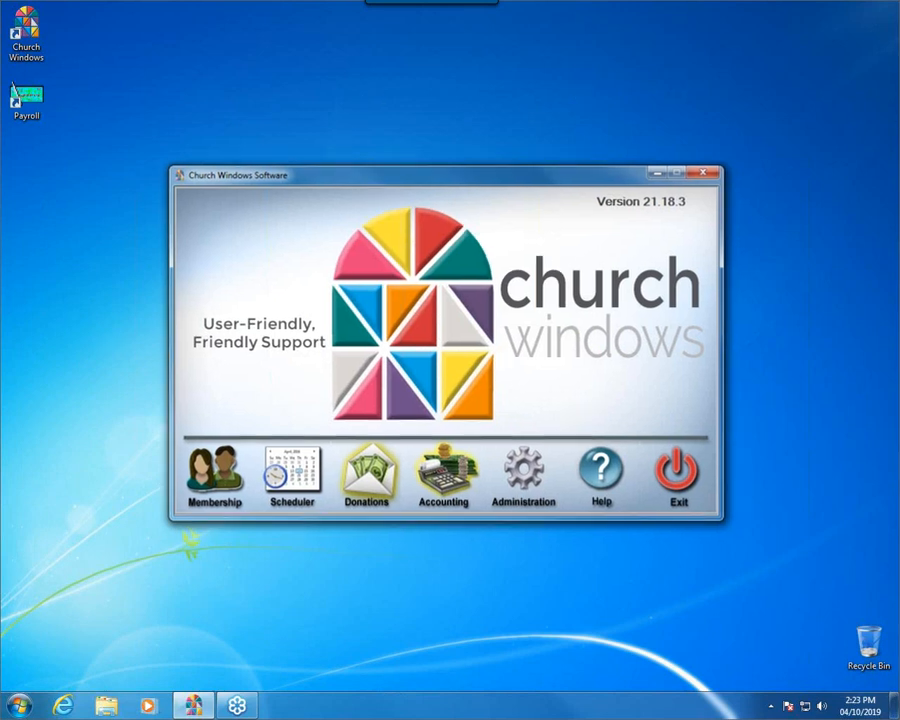